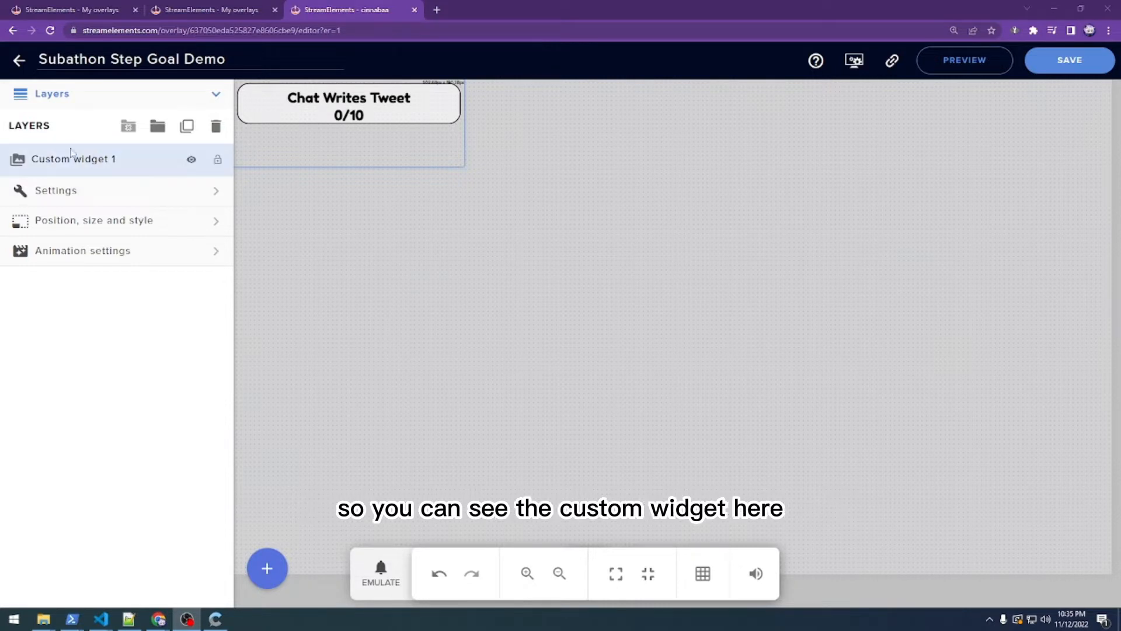
- Expand the custom widget's Settings to reveal the Values, Appearance, Goals and Chat command groups
left_click(111, 198)
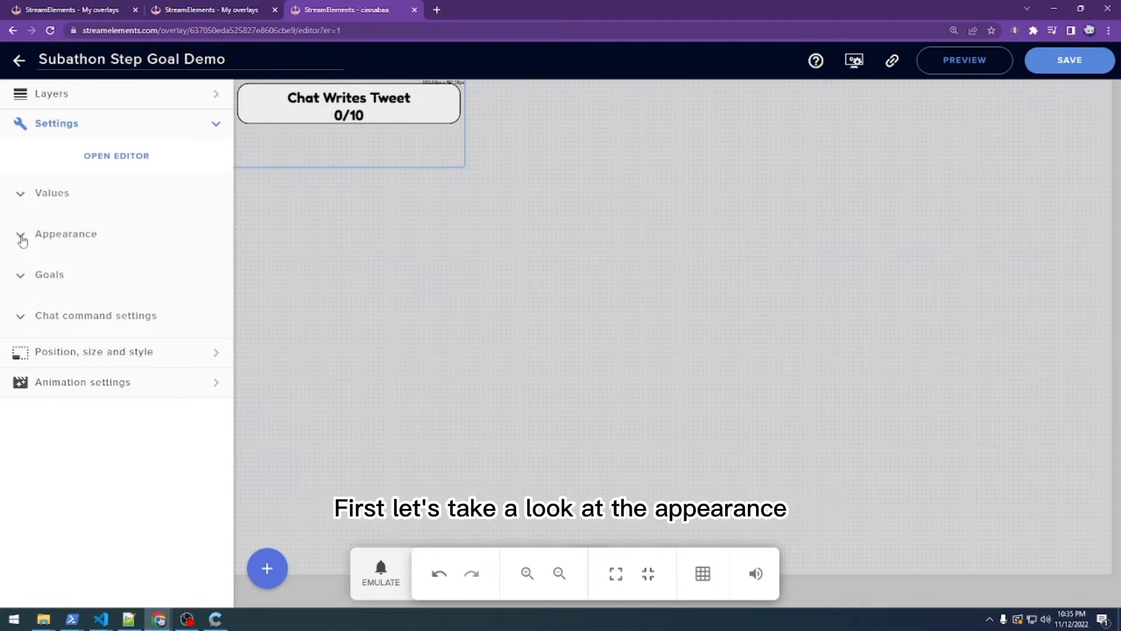
- Keep Fredoka One with the custom font name reverted to none, and raise font size to 60
left_click(22, 237)
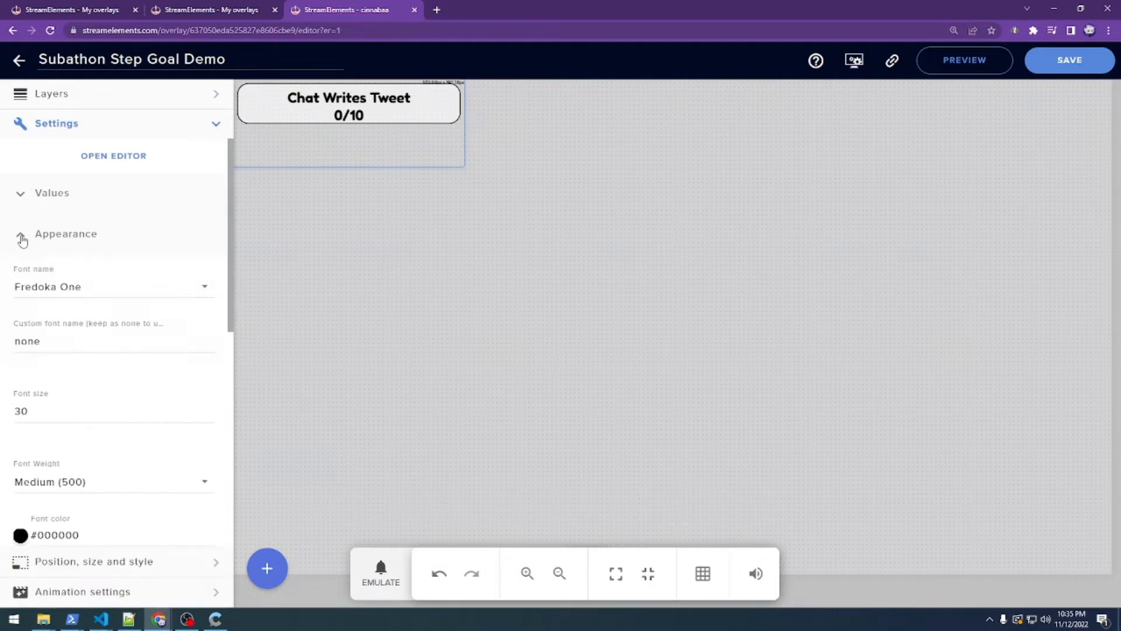
left_click(118, 293)
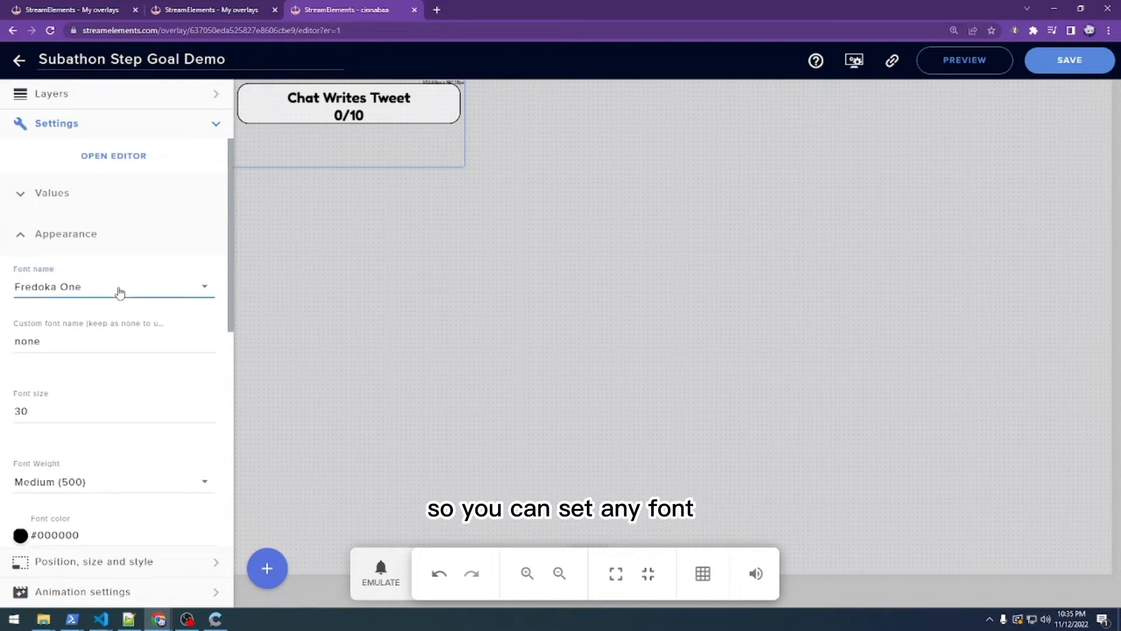
left_click(121, 289)
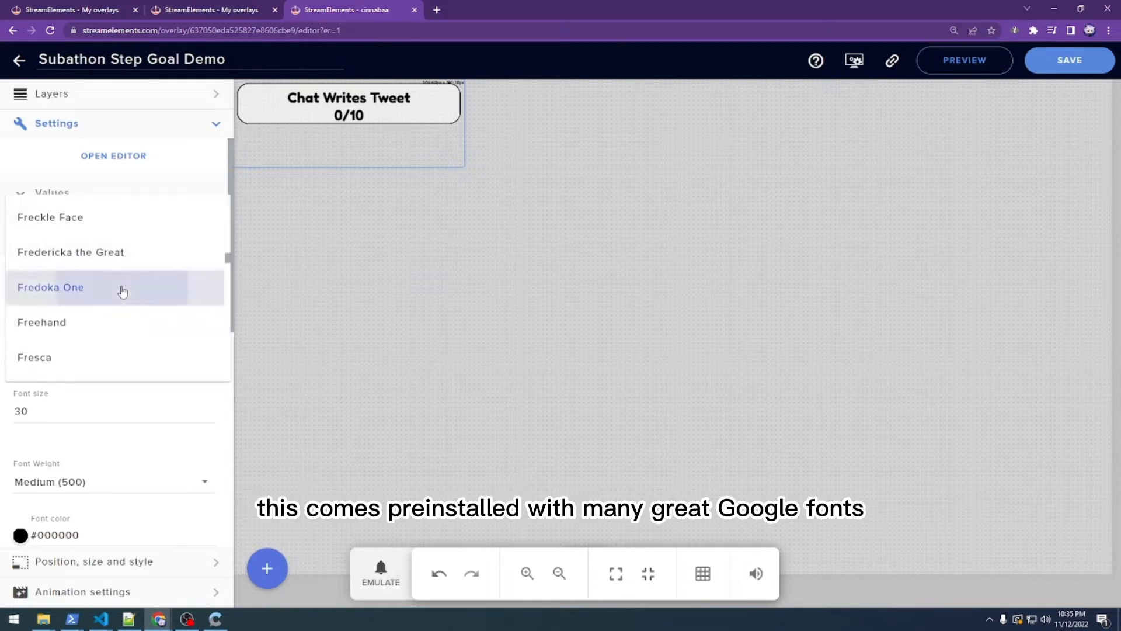
double_click(68, 333)
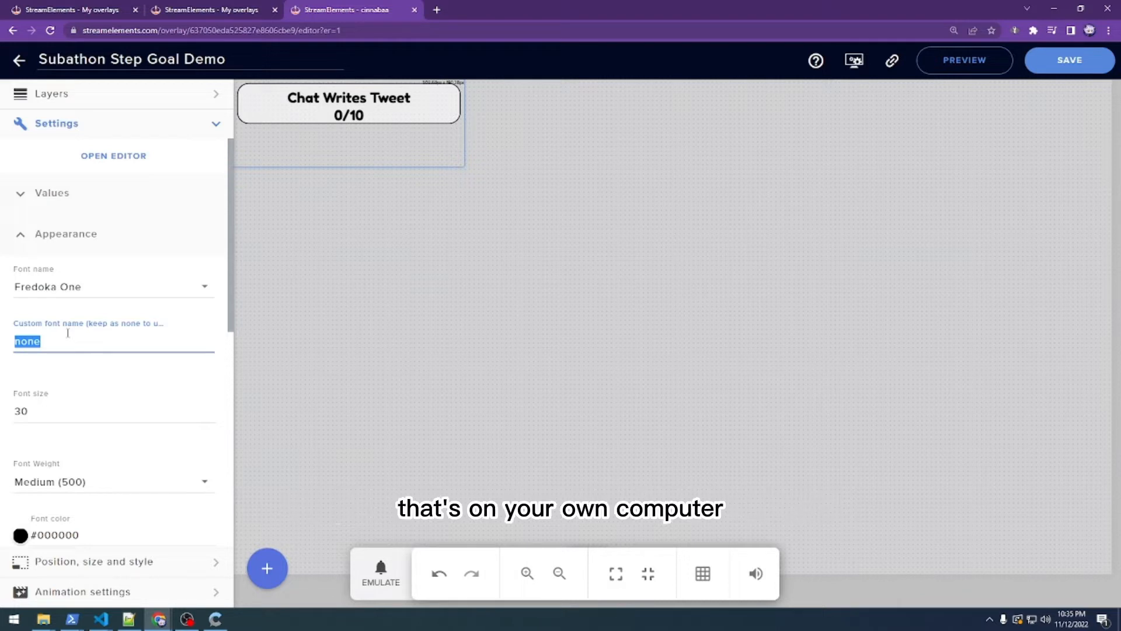
left_click(64, 345)
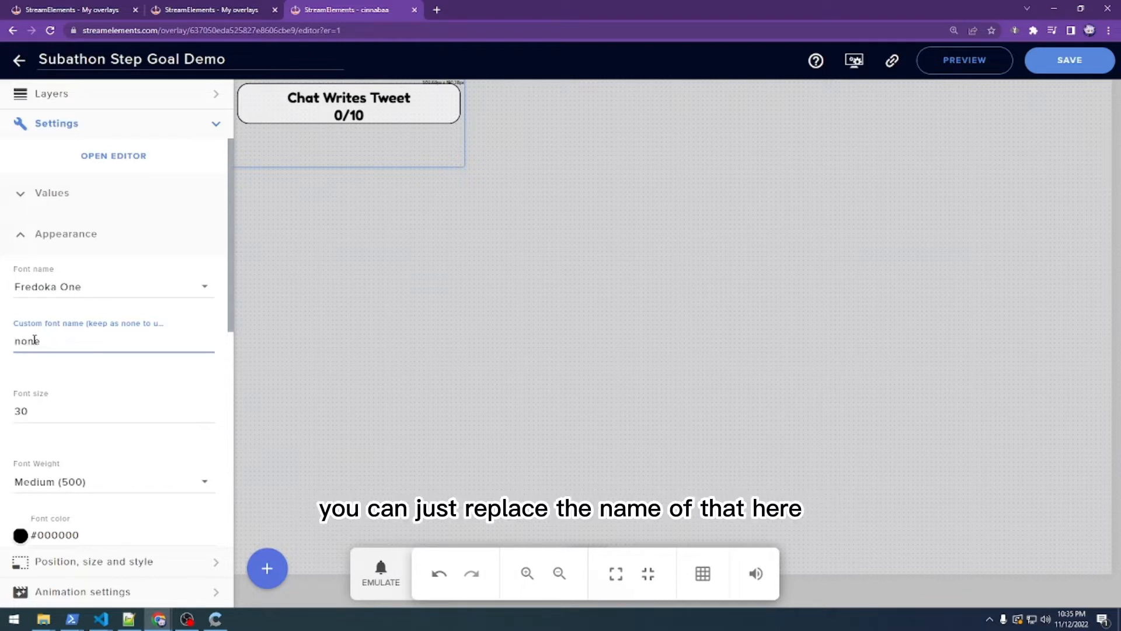
double_click(34, 340)
type("Monaco")
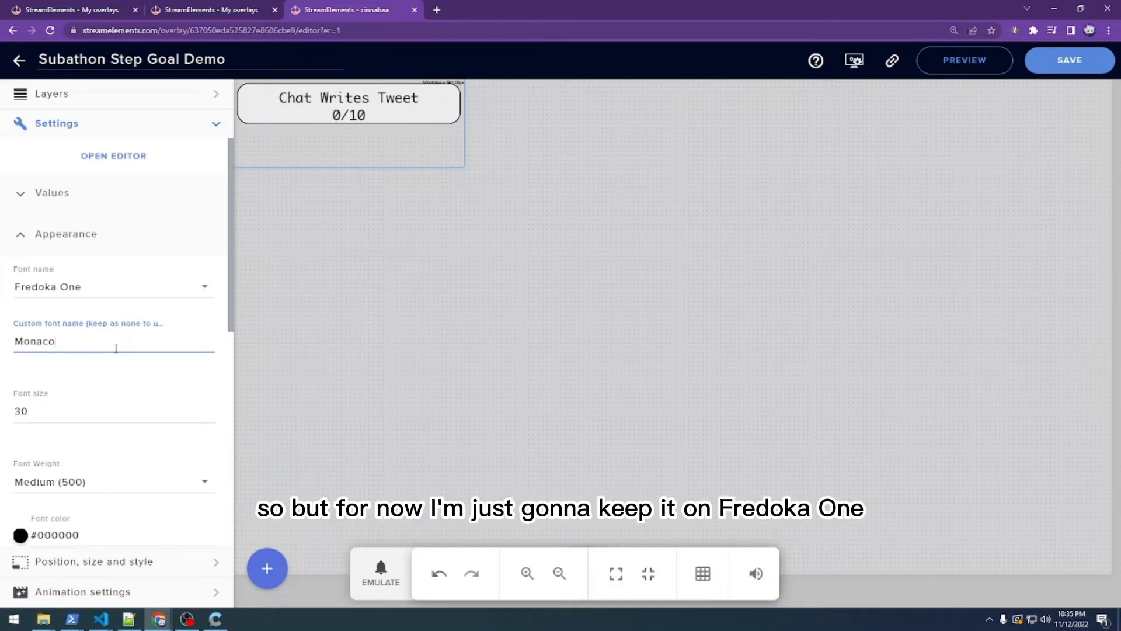
key("ctrl+a")
type("none")
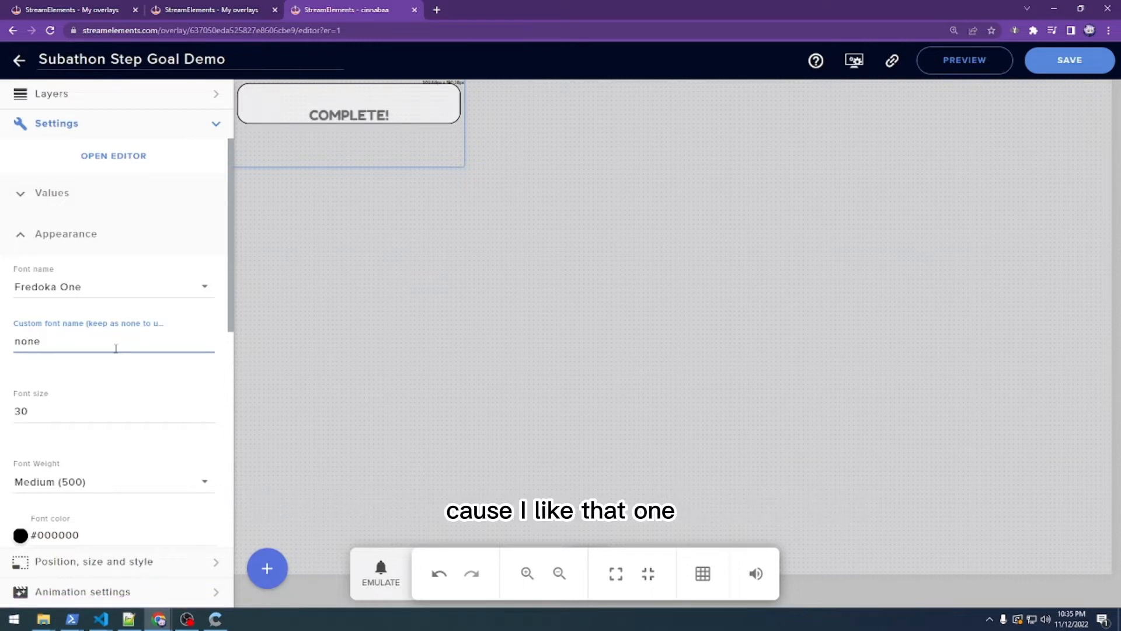
left_click_drag(76, 410, 2, 414)
type("60")
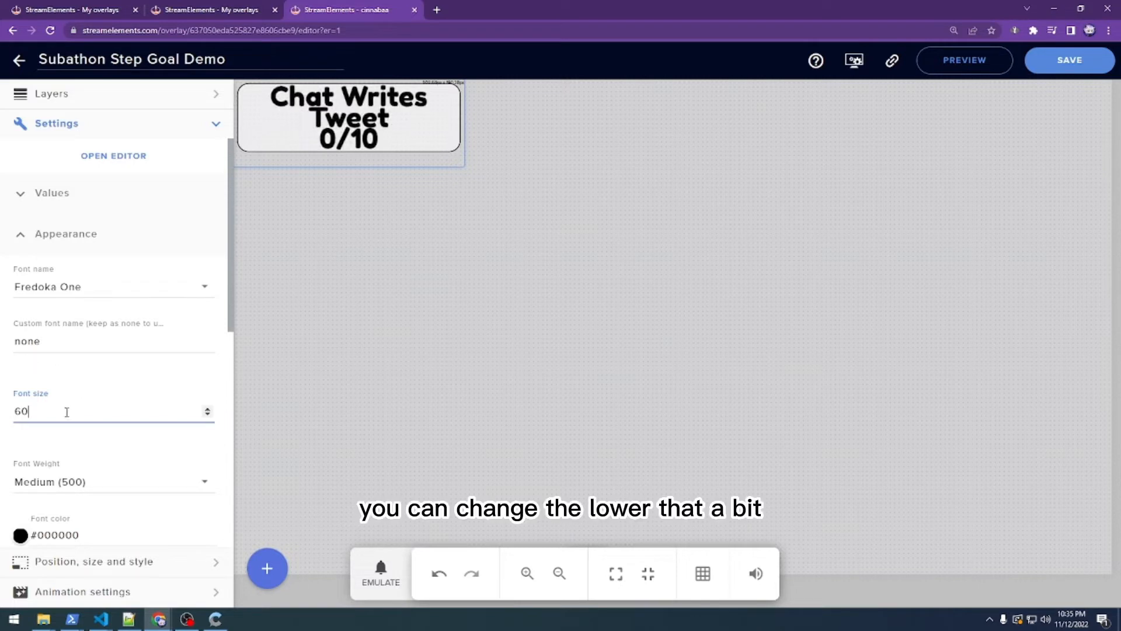
- Lower the font size to 40 and leave font weight at Medium (500) after trying Bold (700)
left_click_drag(68, 410, 3, 413)
left_click(82, 482)
left_click(85, 382)
type("40")
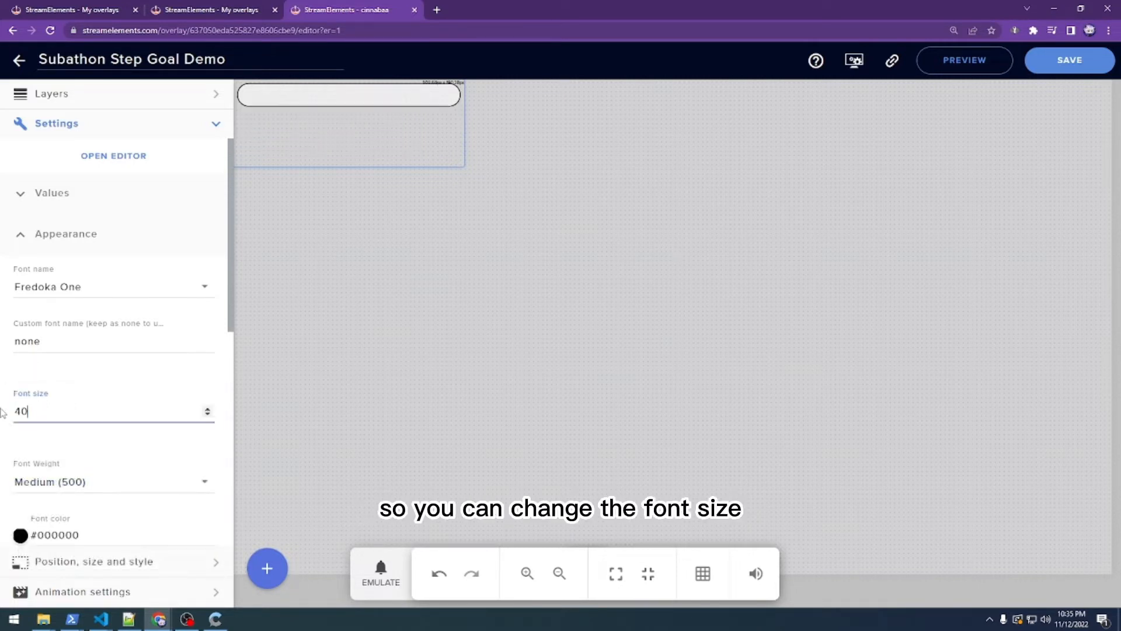
left_click(89, 479)
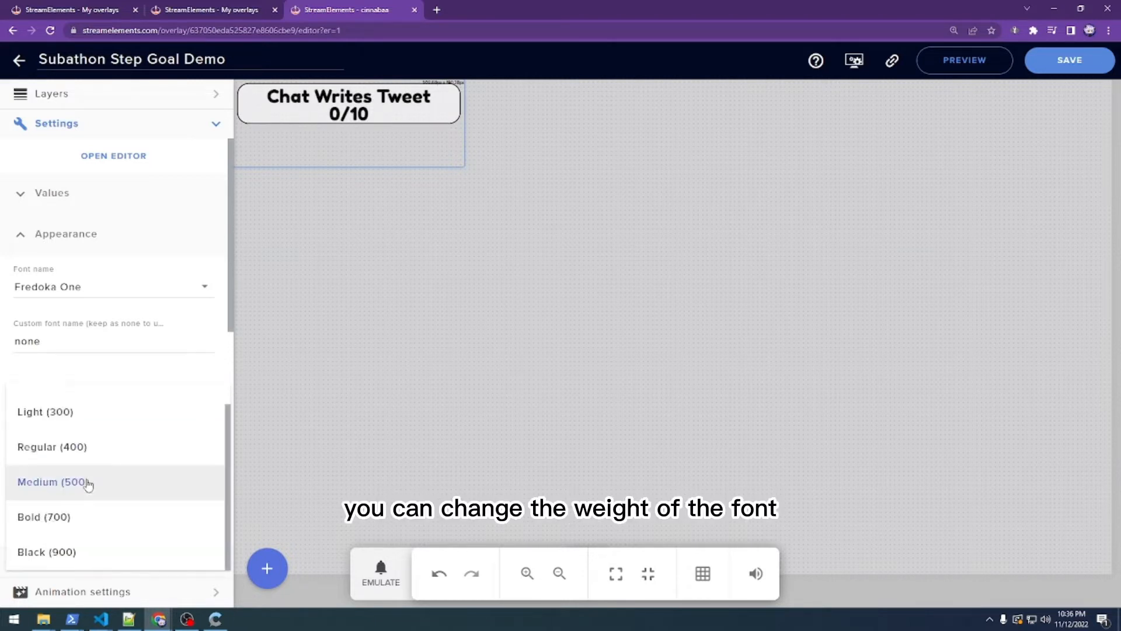
left_click(81, 524)
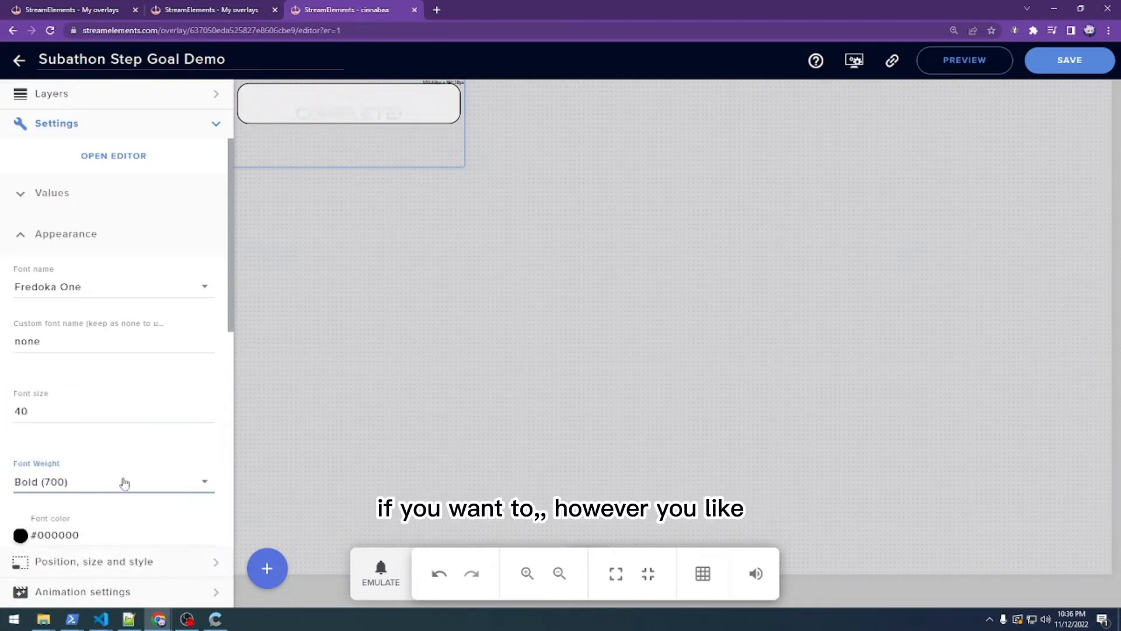
left_click(122, 489)
left_click(102, 446)
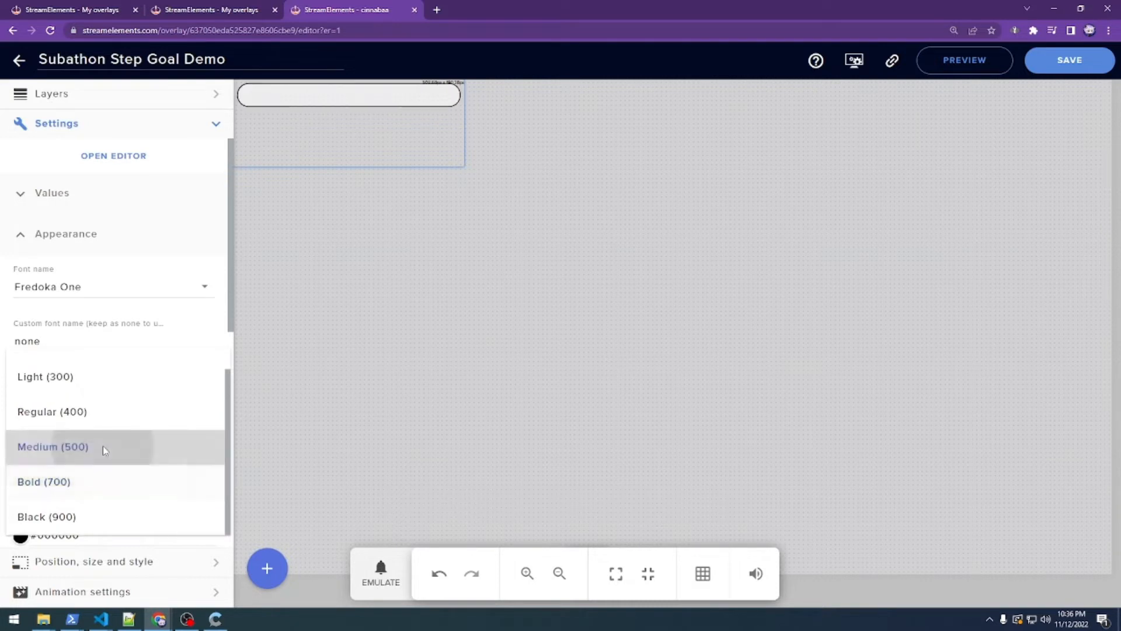
- Make the font colour dark blue #2b2592 and set line height to 100%
scroll(149, 443, "down", 2)
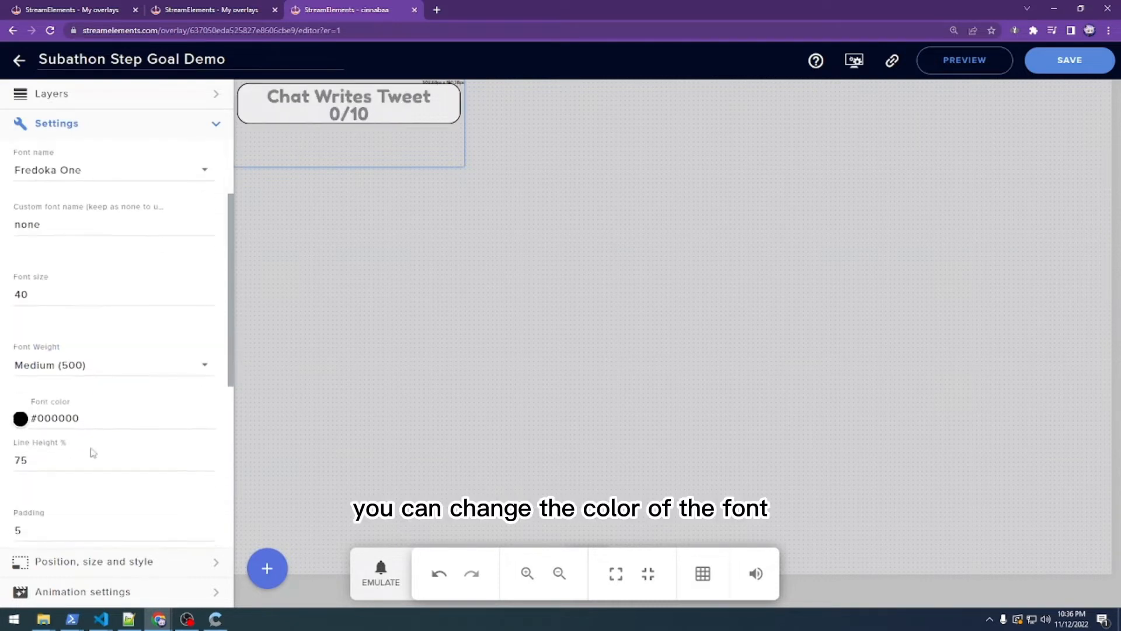
left_click(20, 418)
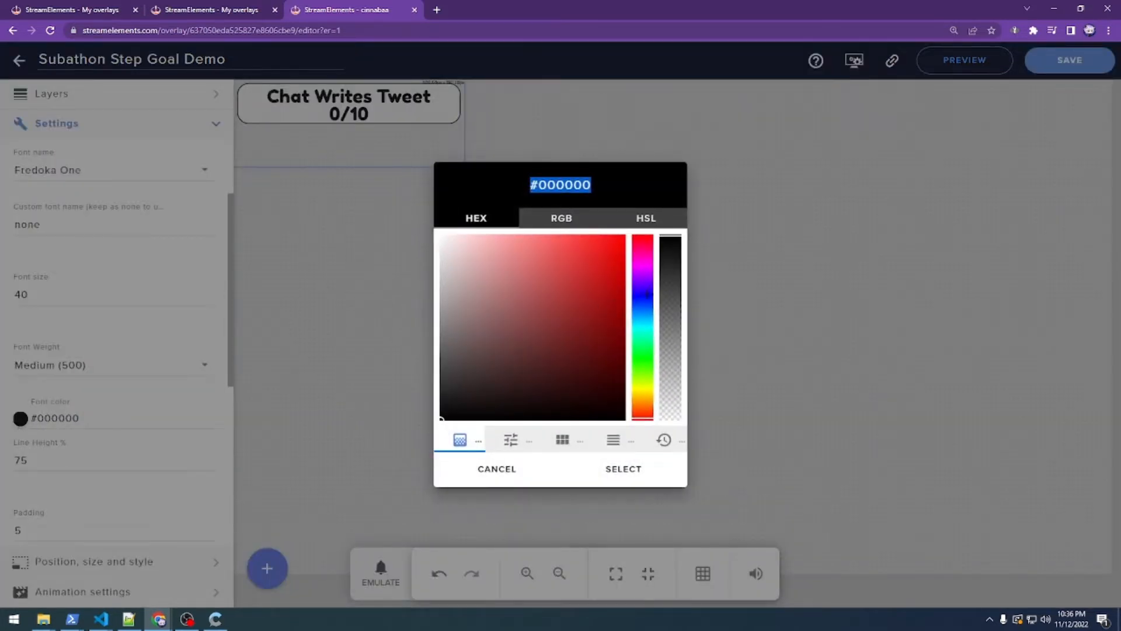
left_click(642, 298)
left_click(624, 468)
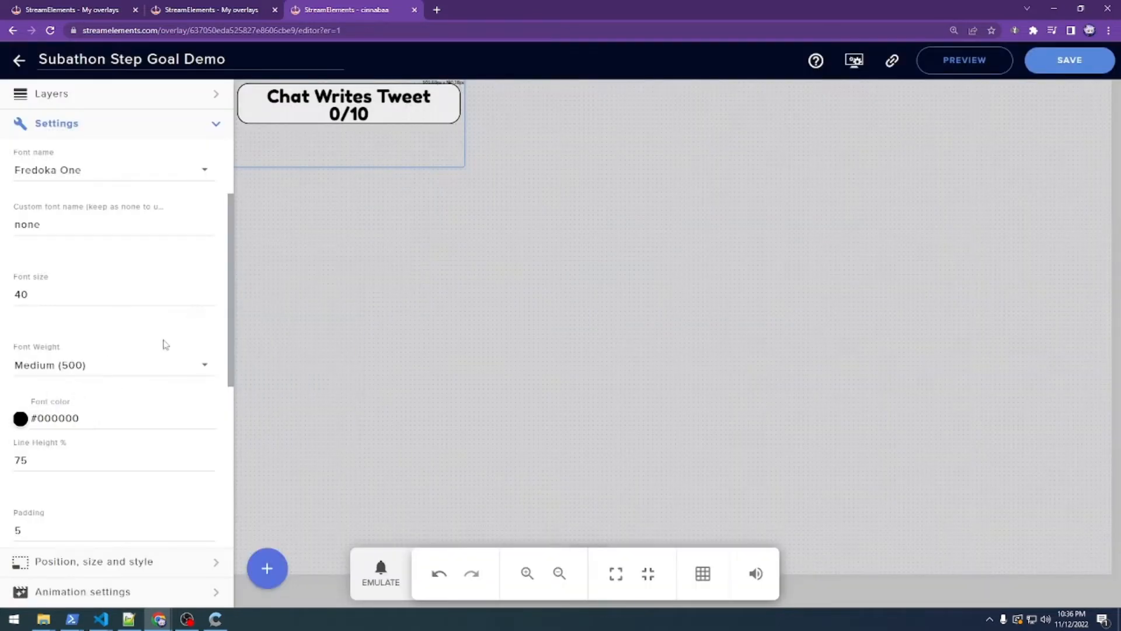
left_click(20, 418)
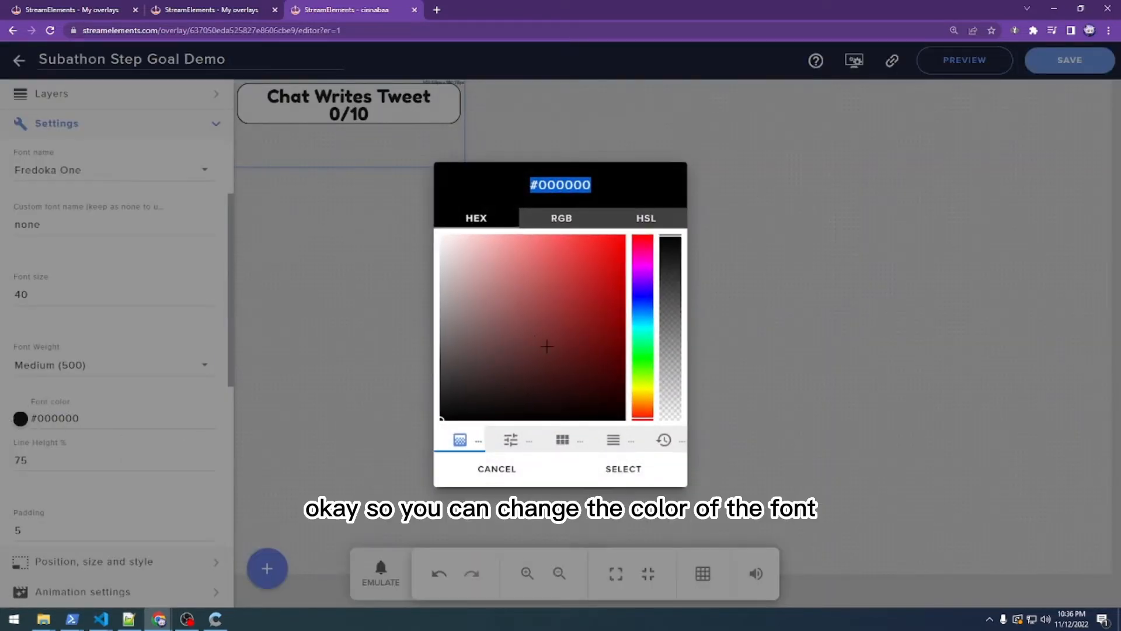
left_click(642, 294)
left_click(579, 314)
left_click(623, 468)
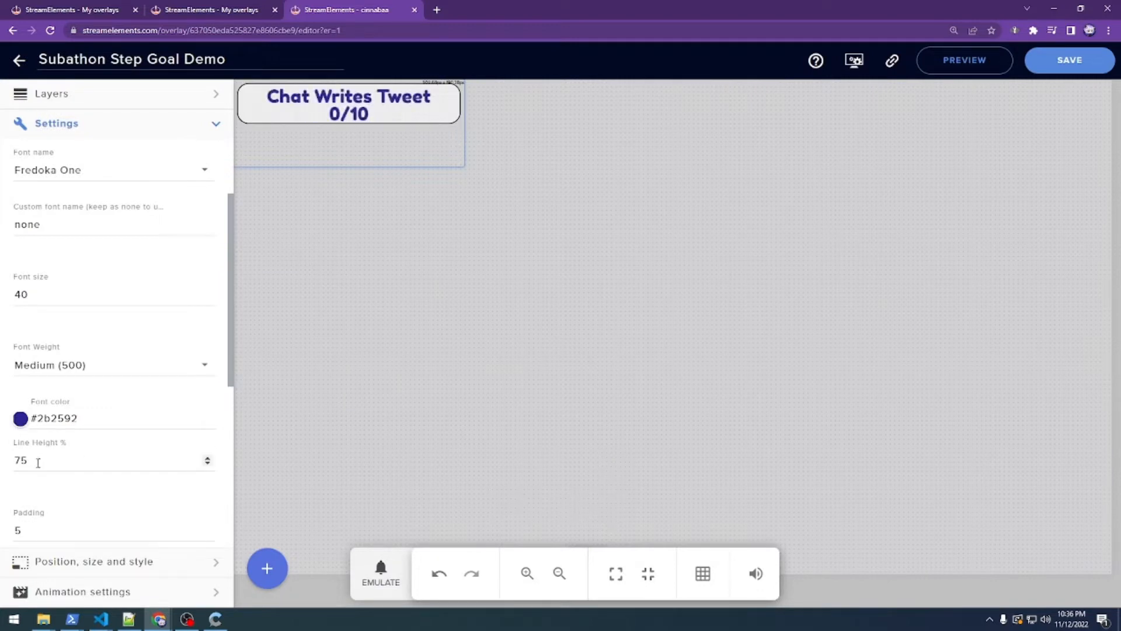
left_click_drag(35, 460, 2, 467)
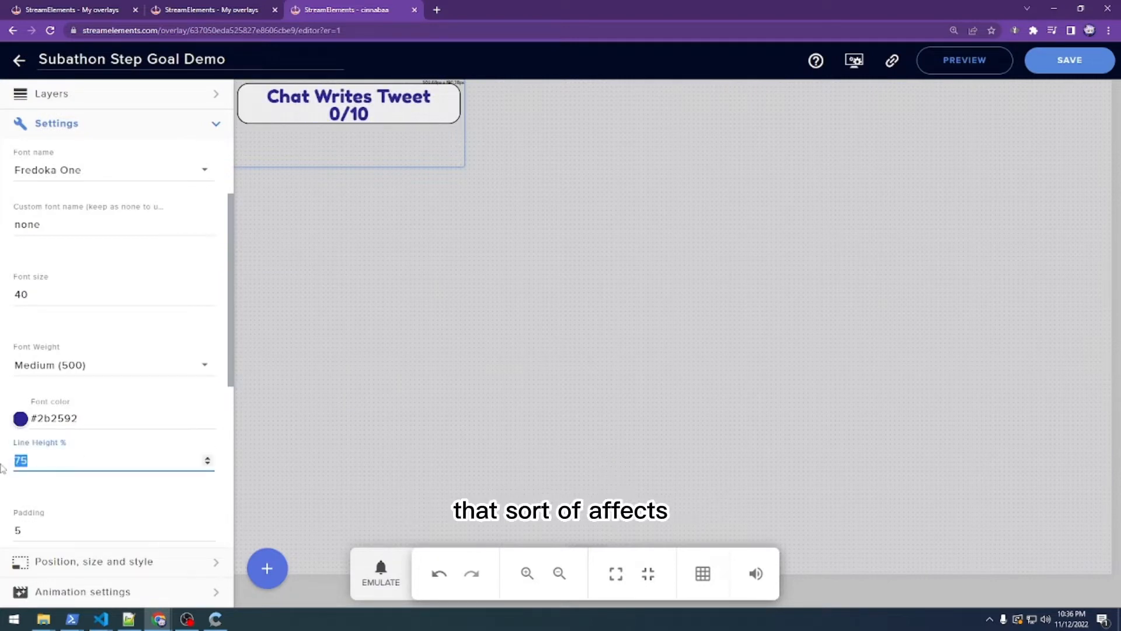
type("100")
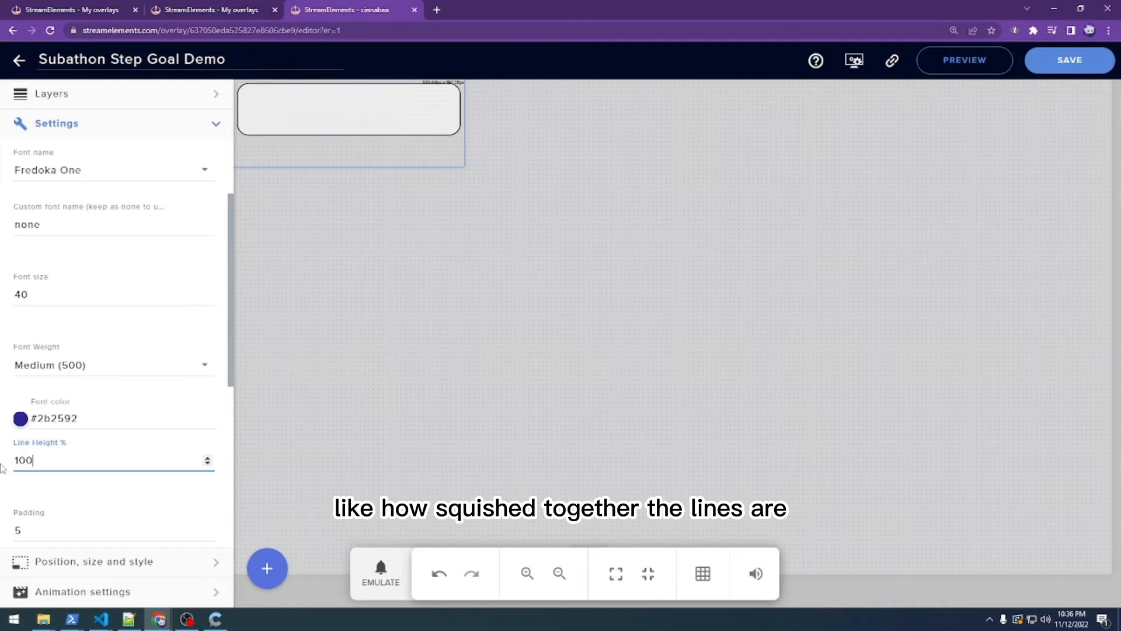
- Increase the widget's padding from 5 to 10
left_click(80, 519)
scroll(79, 514, "down", 1)
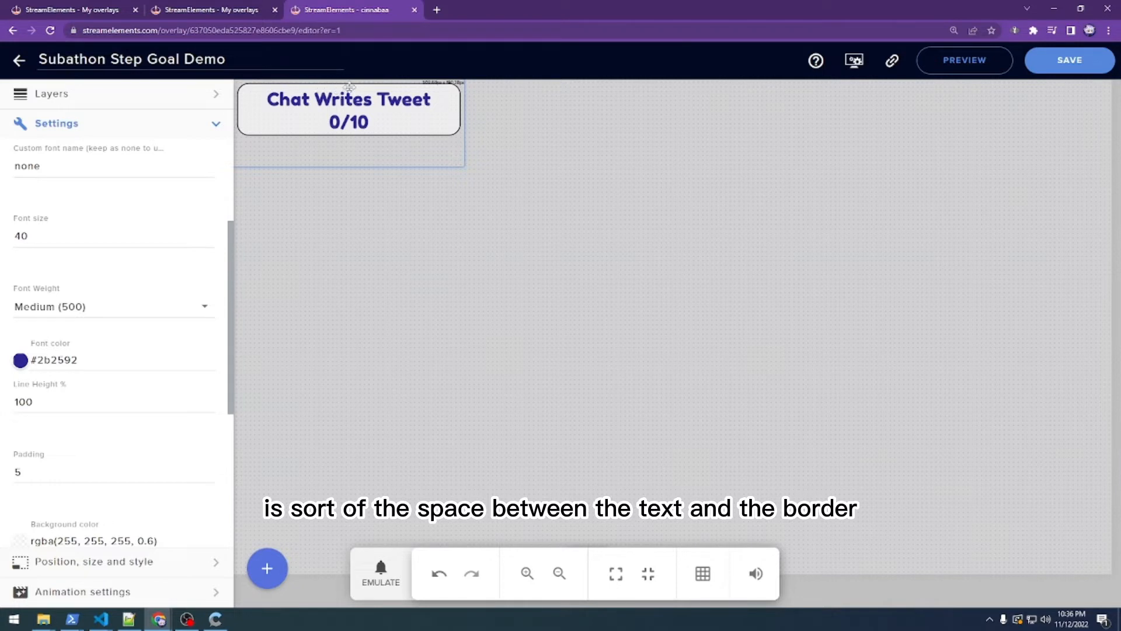
double_click(83, 465)
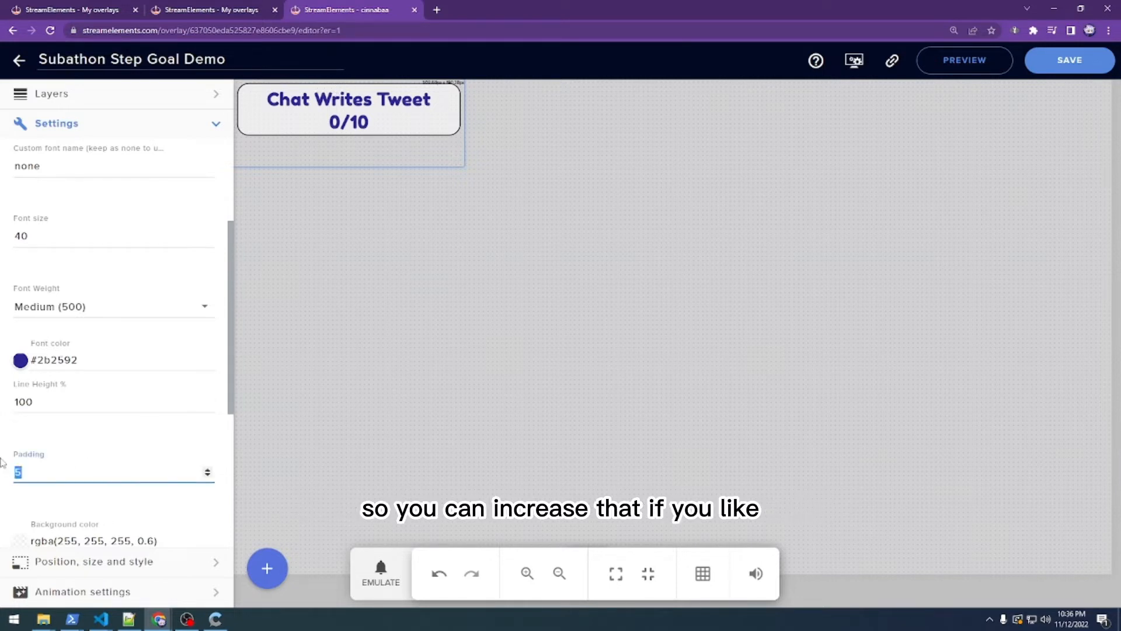
type("10")
- Make the background semi-transparent white, rgba(255, 255, 255, 0.62)
scroll(99, 445, "down", 2)
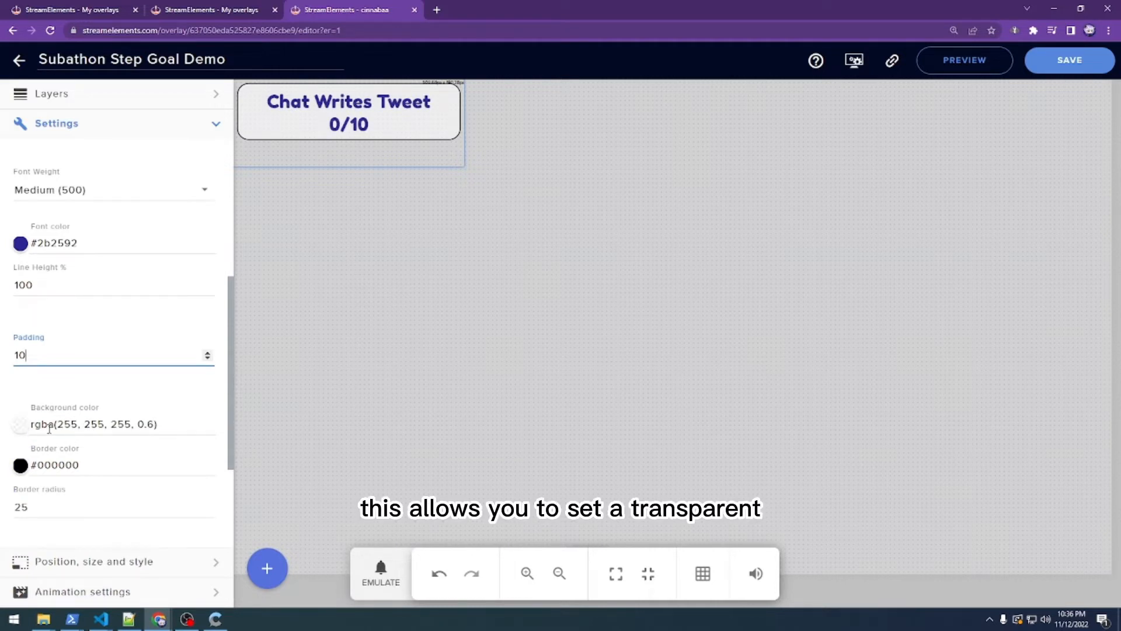
left_click(22, 426)
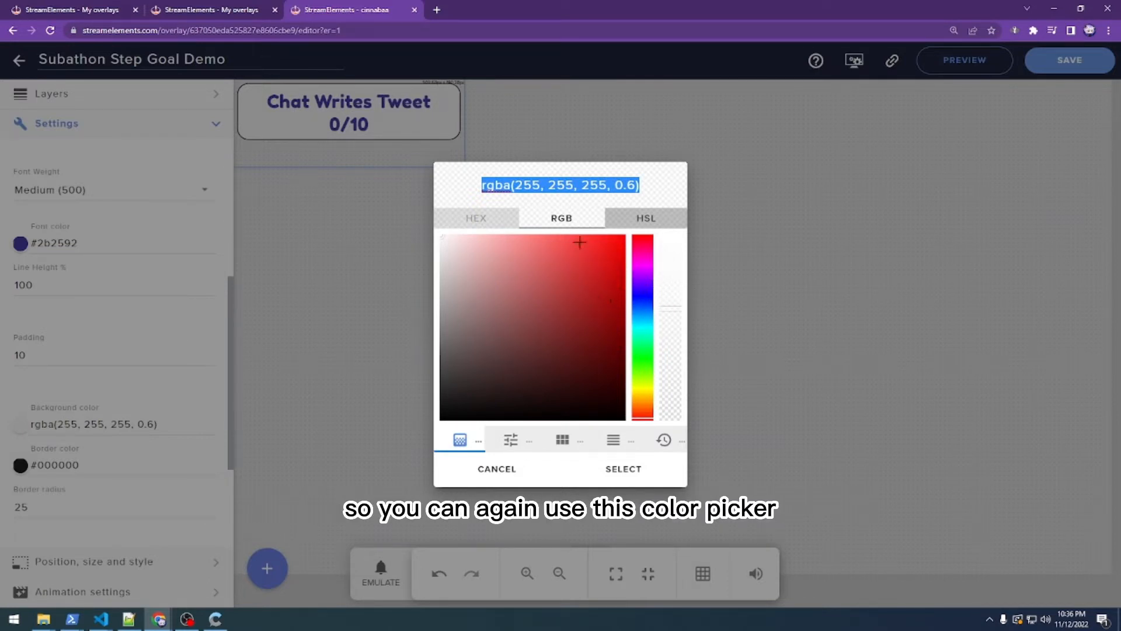
left_click_drag(671, 303, 671, 301)
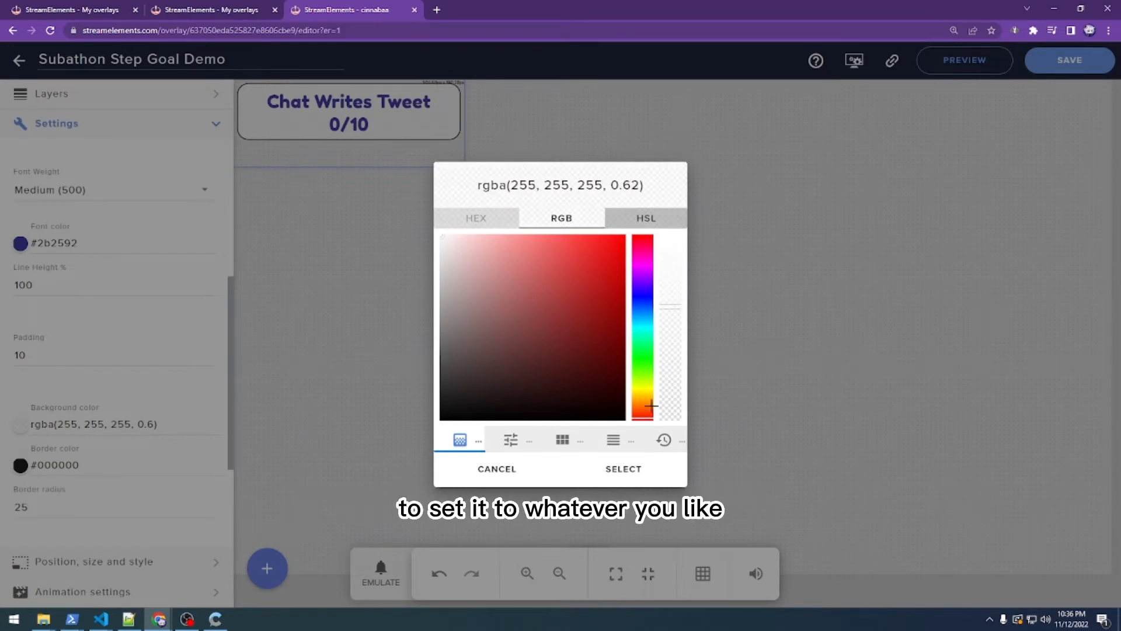
left_click(639, 465)
- Set the border colour to dark blue #0f1d92
left_click(210, 464)
scroll(26, 362, "down", 2)
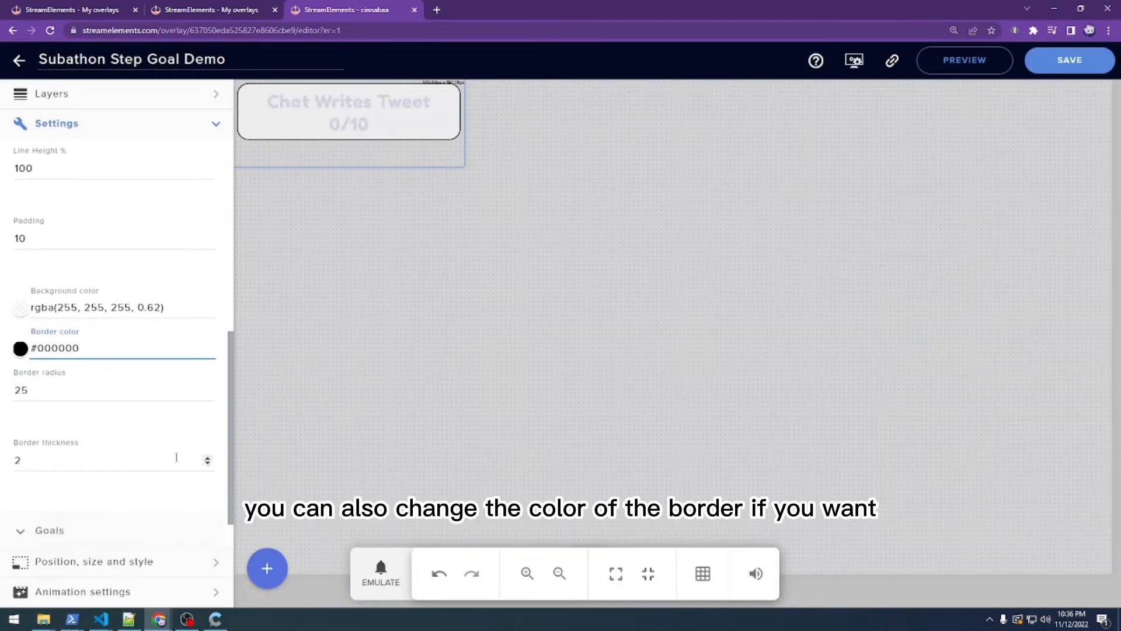
left_click(21, 349)
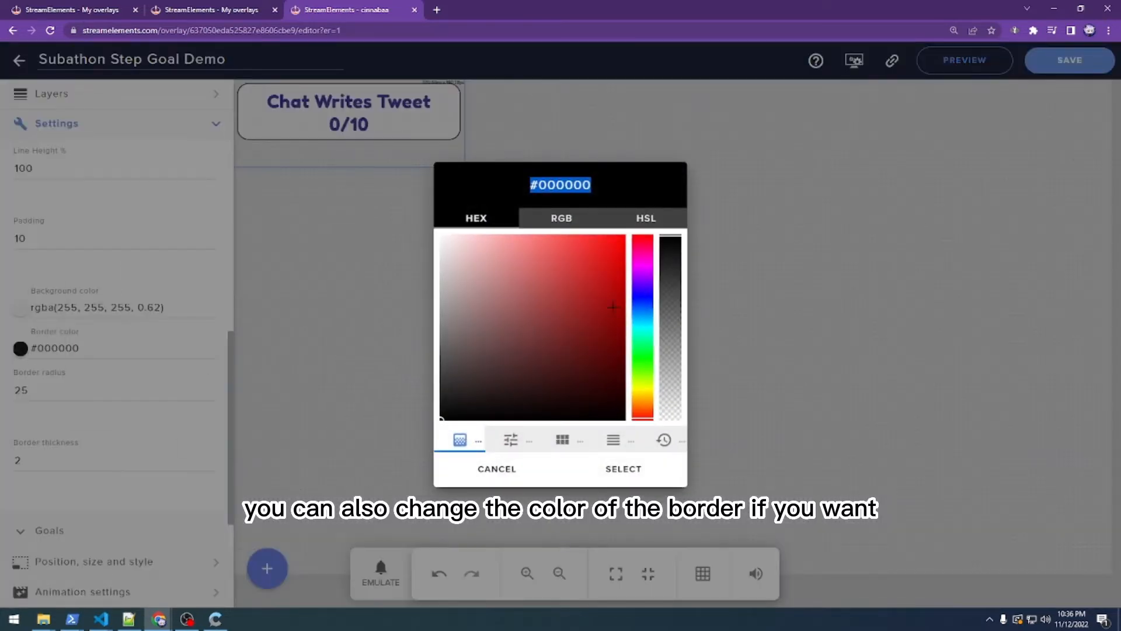
left_click(642, 299)
left_click(606, 314)
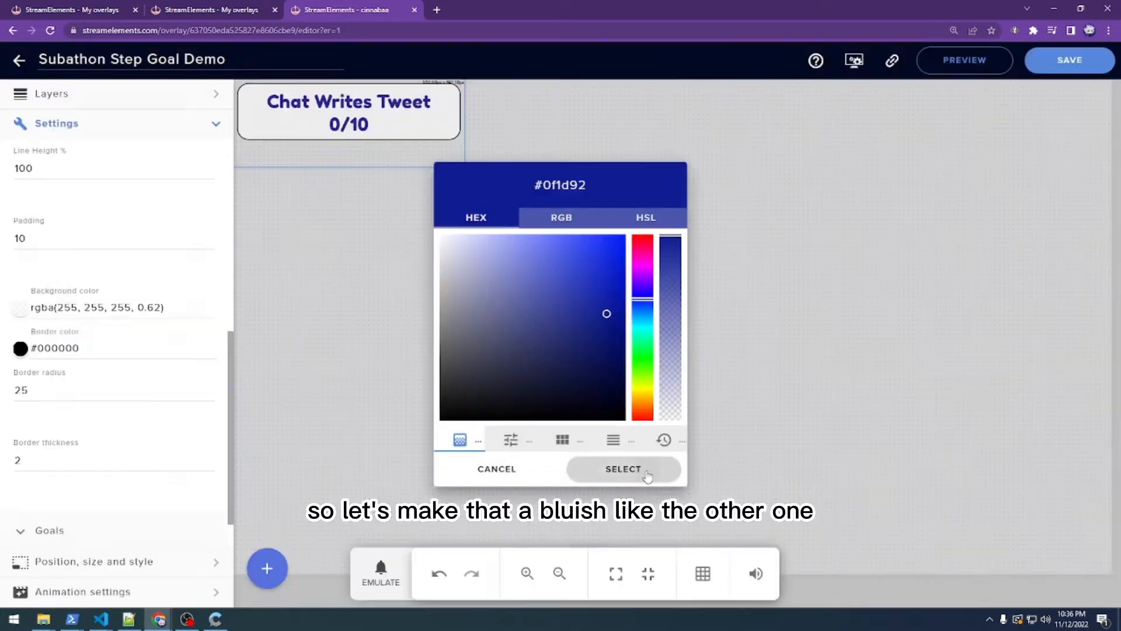
left_click(627, 469)
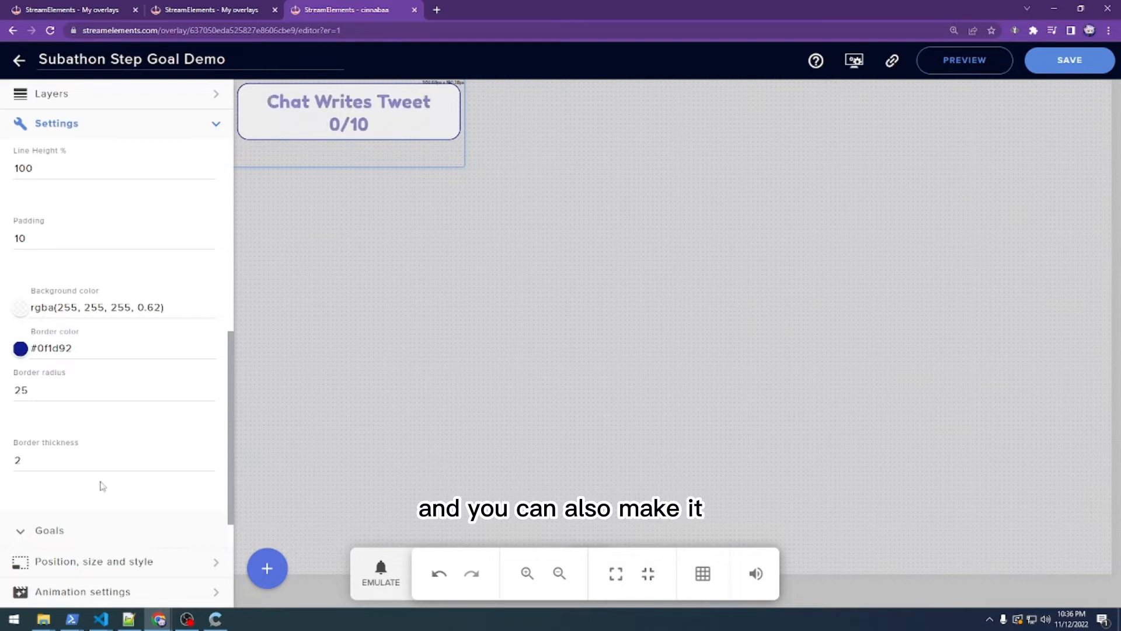
- Try border thickness values of 5 and then 0
double_click(46, 462)
type("5")
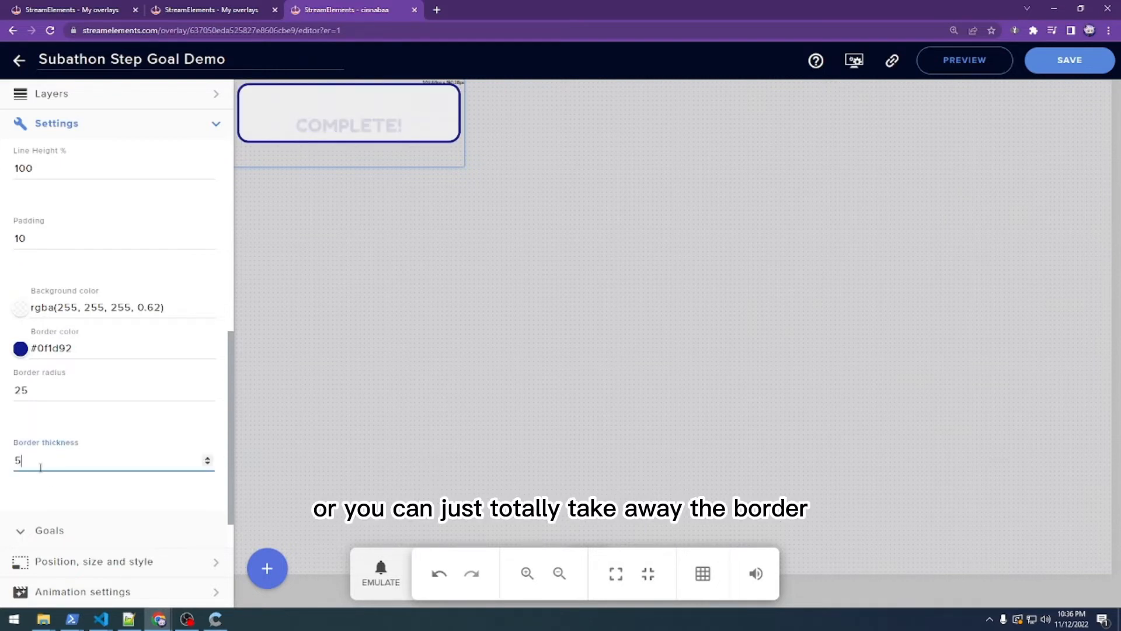
left_click_drag(39, 464, 2, 463)
type("0")
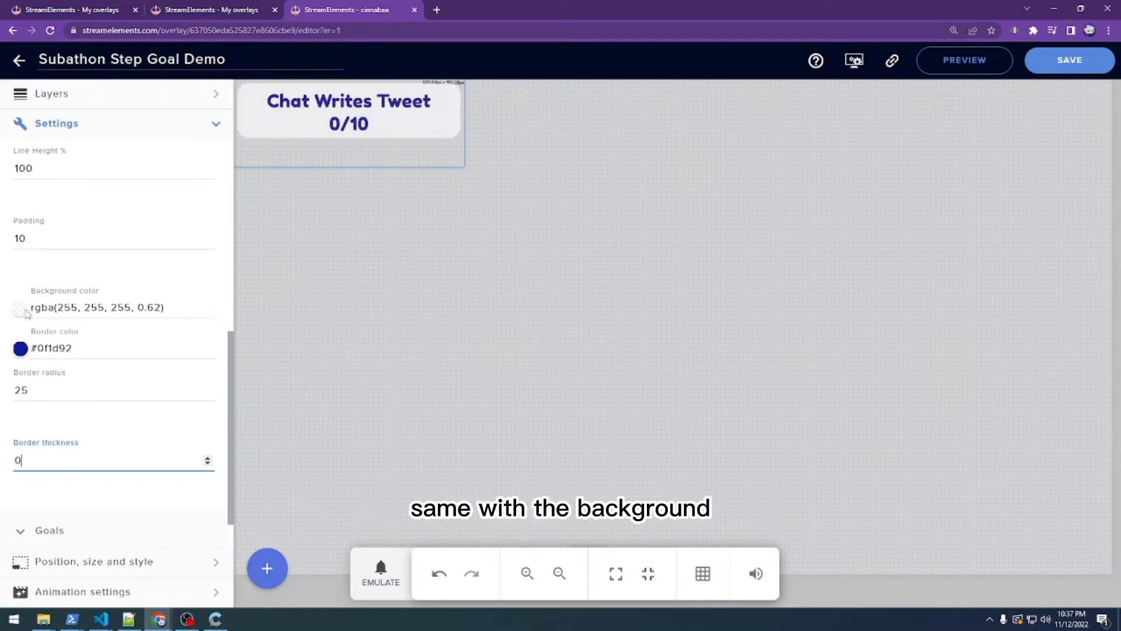
- Change the background colour's opacity to 0.6, giving rgba(255, 255, 255, 0.6)
left_click_drag(139, 306, 156, 307)
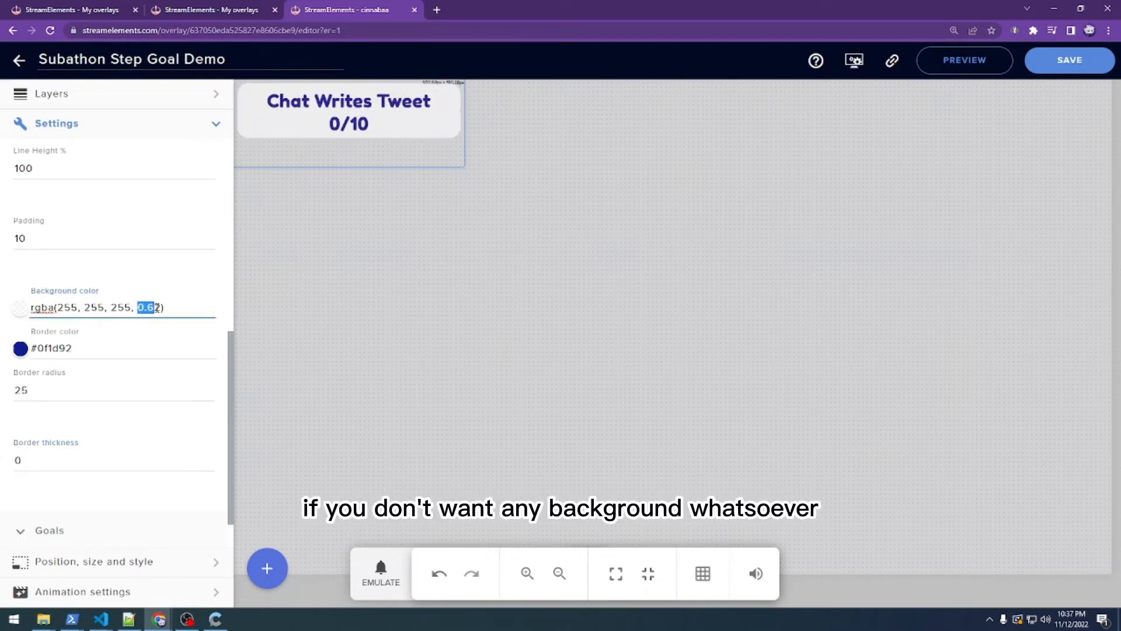
type("0")
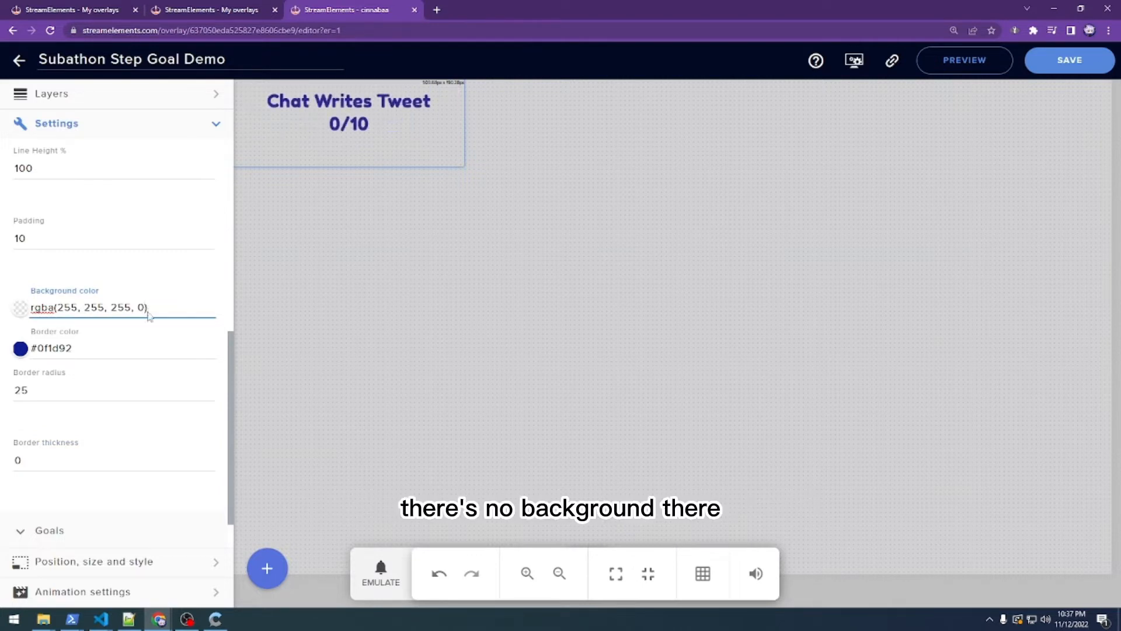
type(".6")
left_click(148, 343)
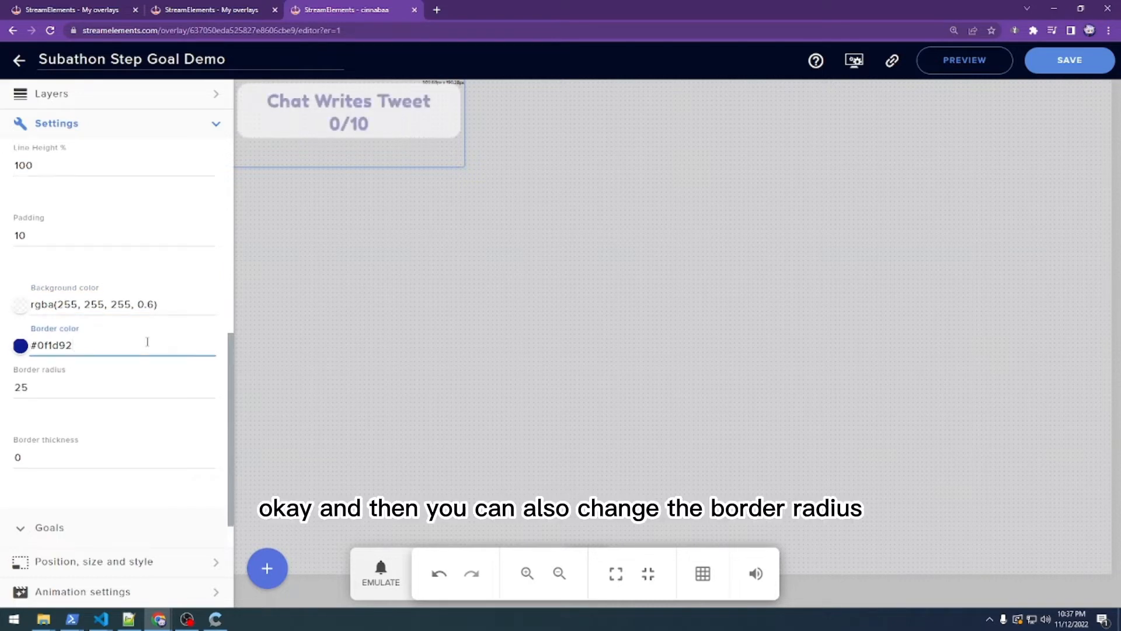
- Set the border thickness to 2
scroll(147, 341, "down", 1)
left_click(48, 413)
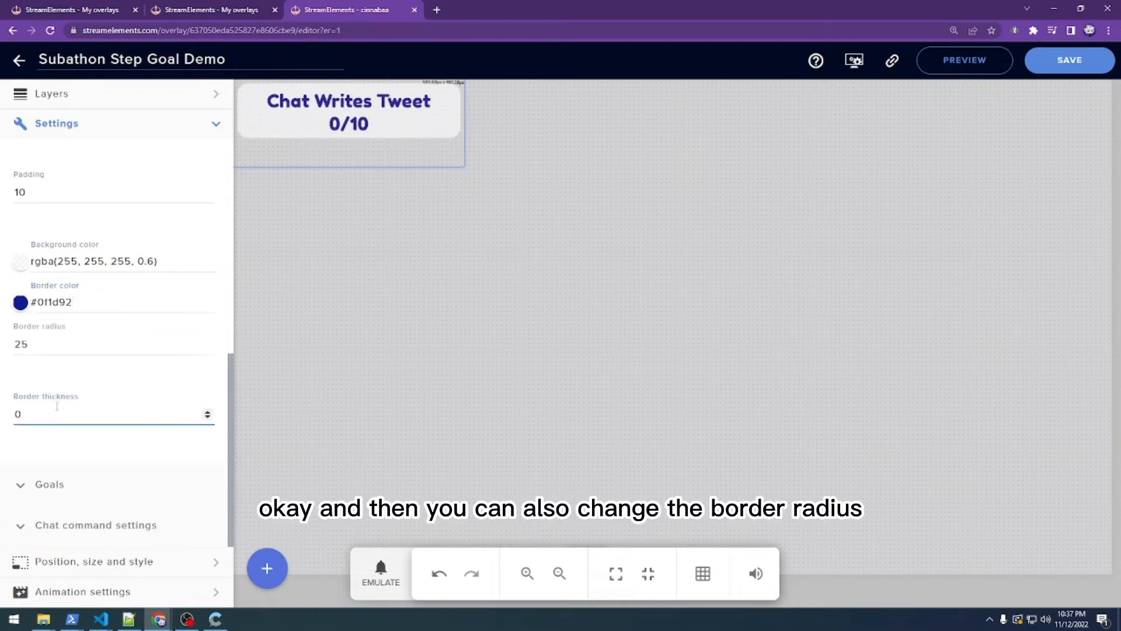
left_click(55, 343)
left_click_drag(61, 414, 3, 414)
type("2")
- Round the corners with border radius 50 and collapse the Appearance section
left_click_drag(40, 347, 1, 346)
type("0")
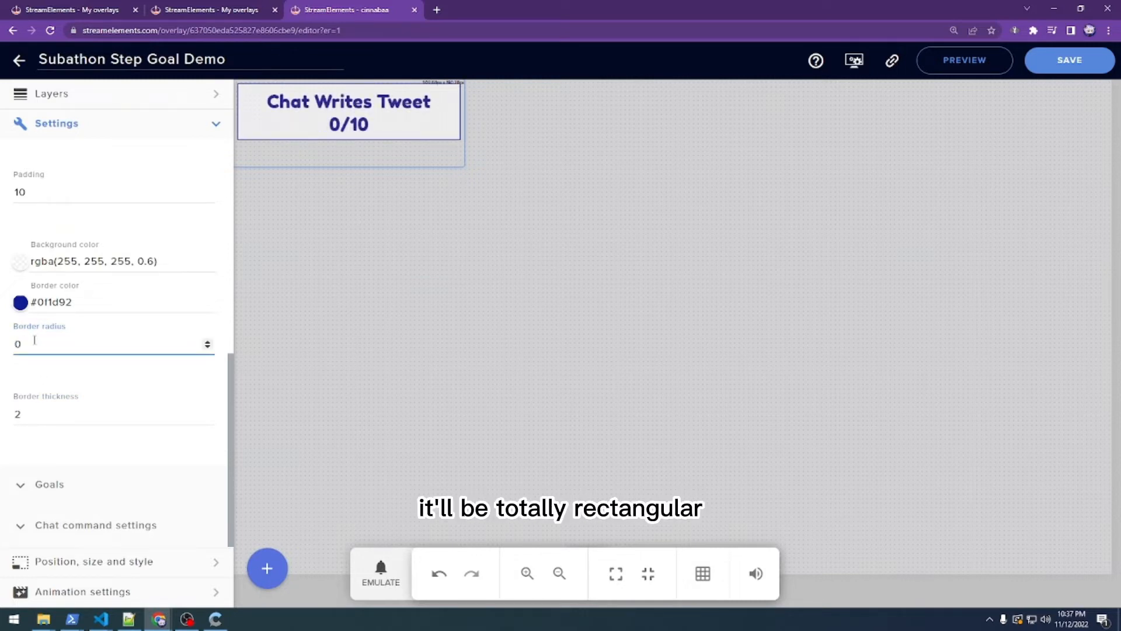
key("BackSpace")
type("50")
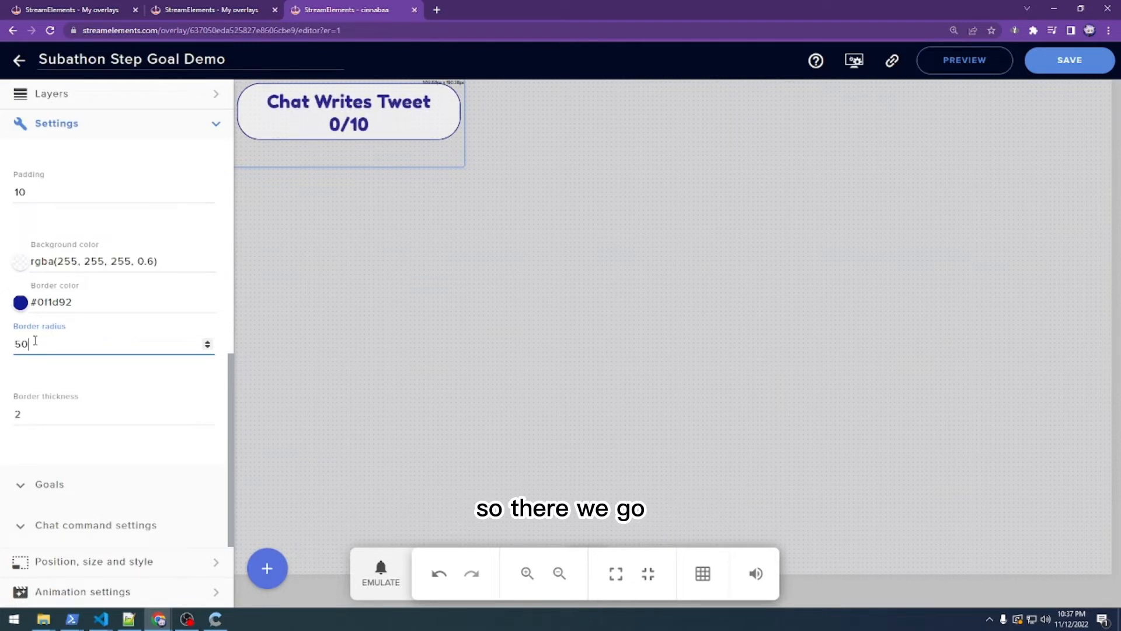
left_click(79, 379)
scroll(79, 380, "up", 6)
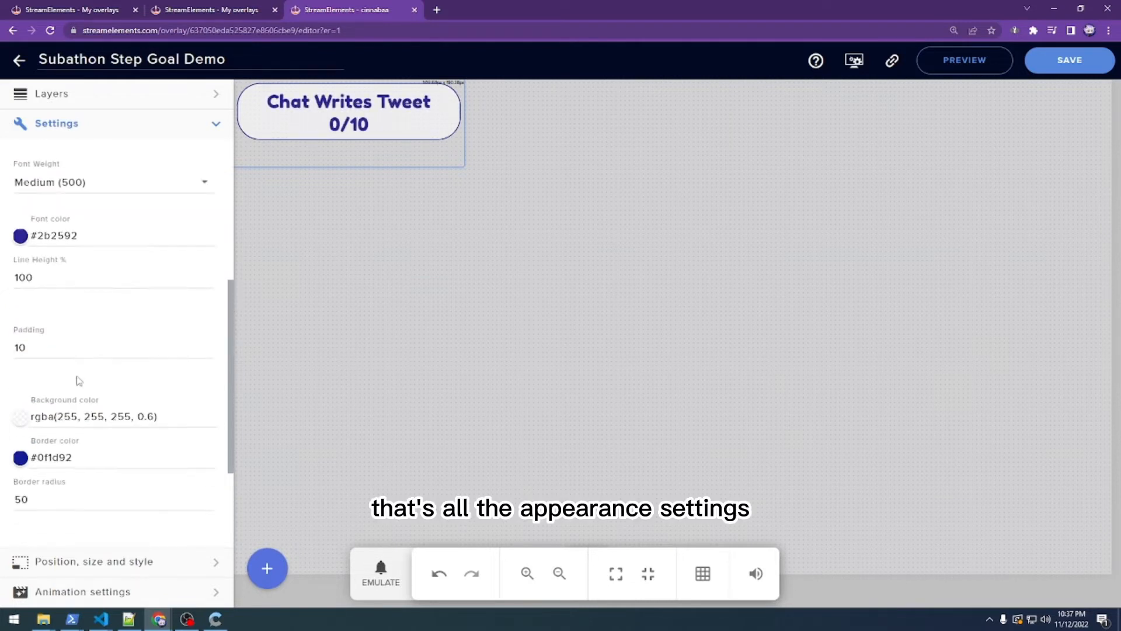
scroll(79, 380, "up", 1)
left_click(20, 235)
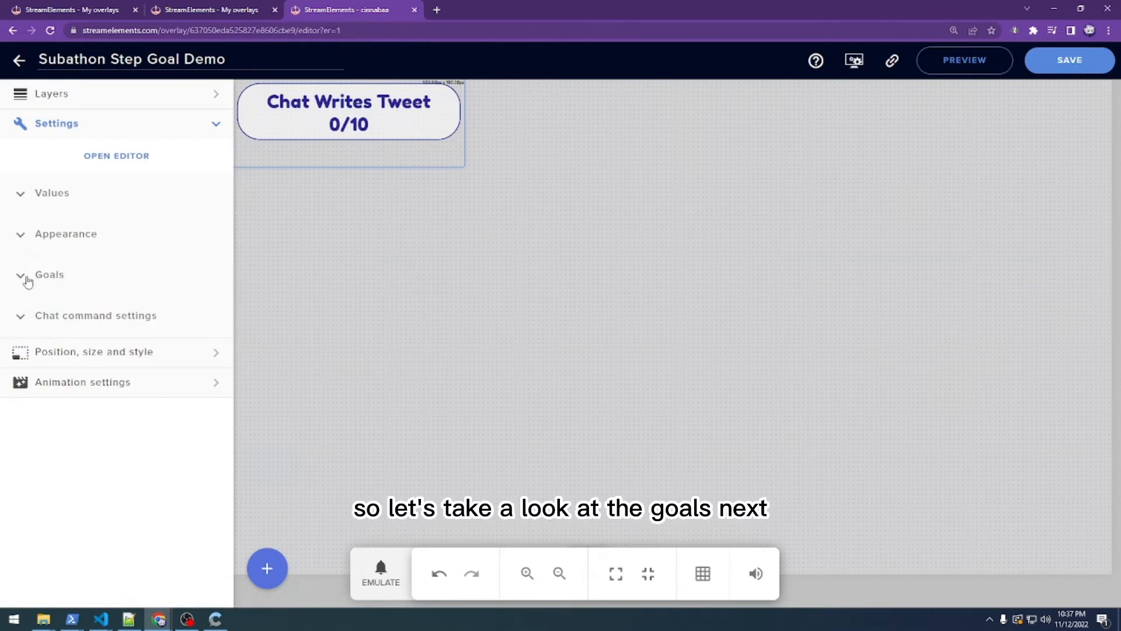
left_click(21, 276)
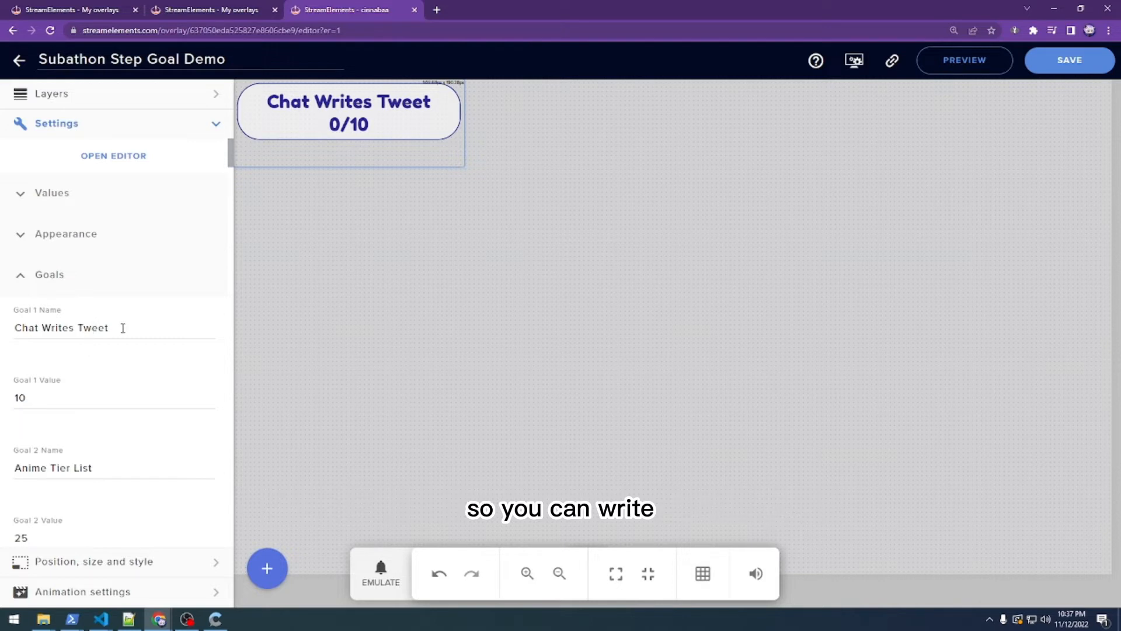
scroll(123, 328, "down", 1)
left_click_drag(16, 269, 110, 269)
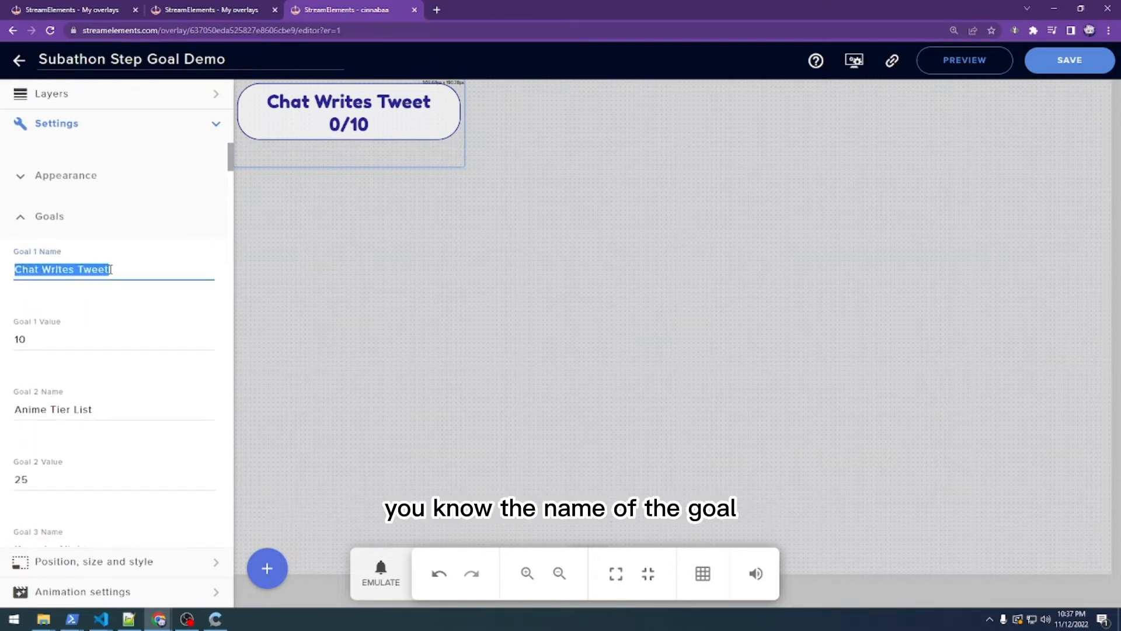
left_click(66, 348)
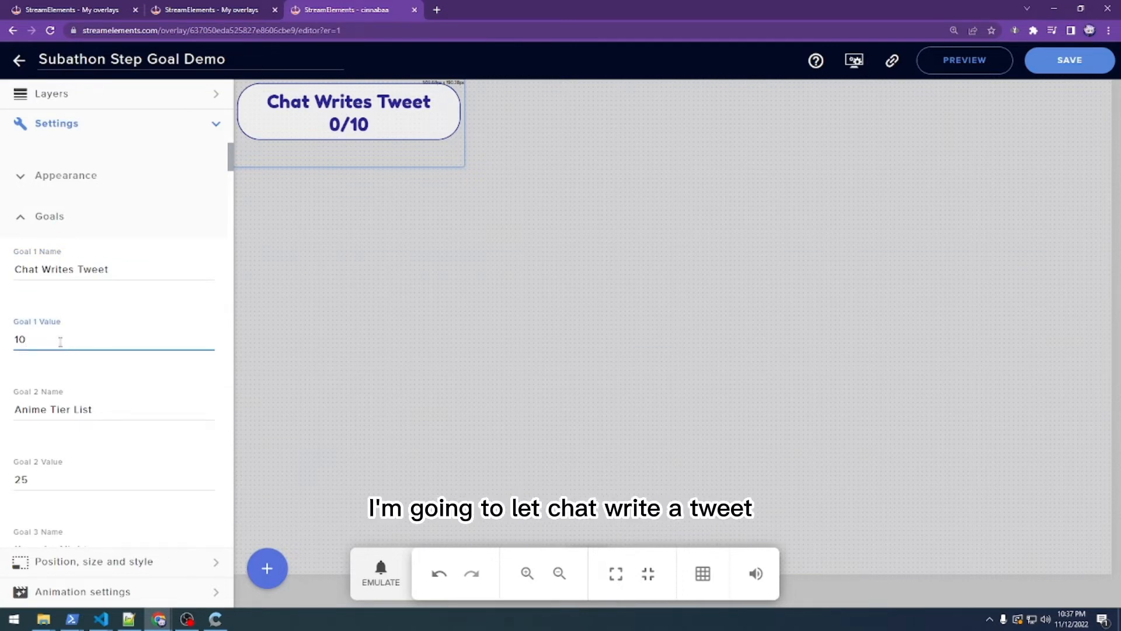
scroll(60, 342, "down", 1)
left_click(68, 352)
left_click_drag(20, 351, 105, 379)
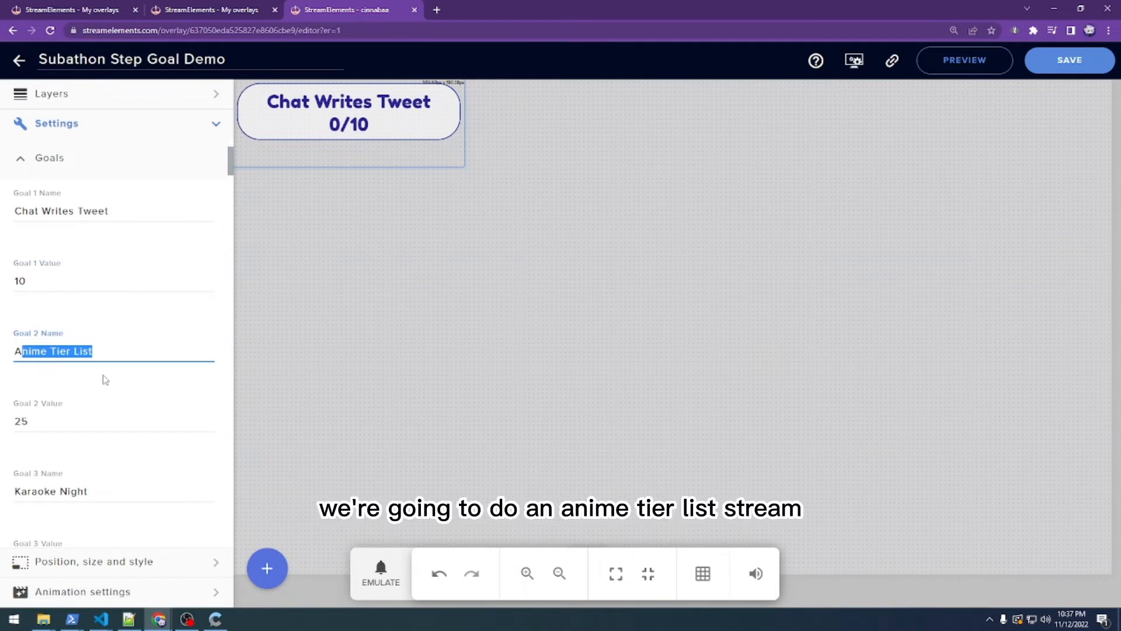
left_click(100, 416)
scroll(97, 417, "down", 2)
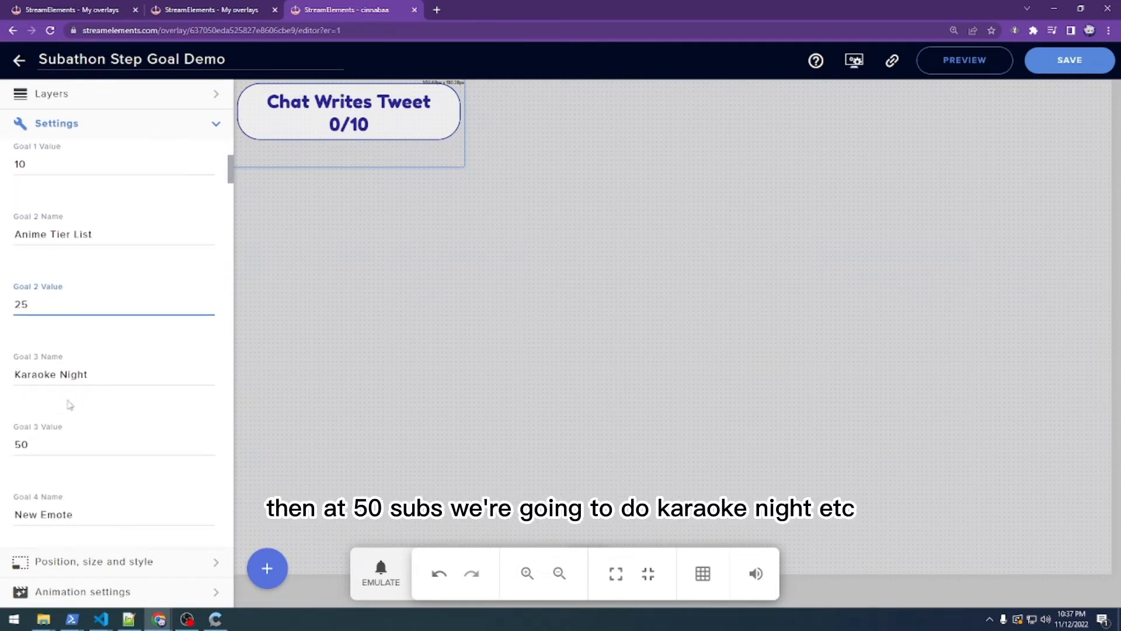
scroll(84, 414, "down", 3)
scroll(63, 335, "down", 1)
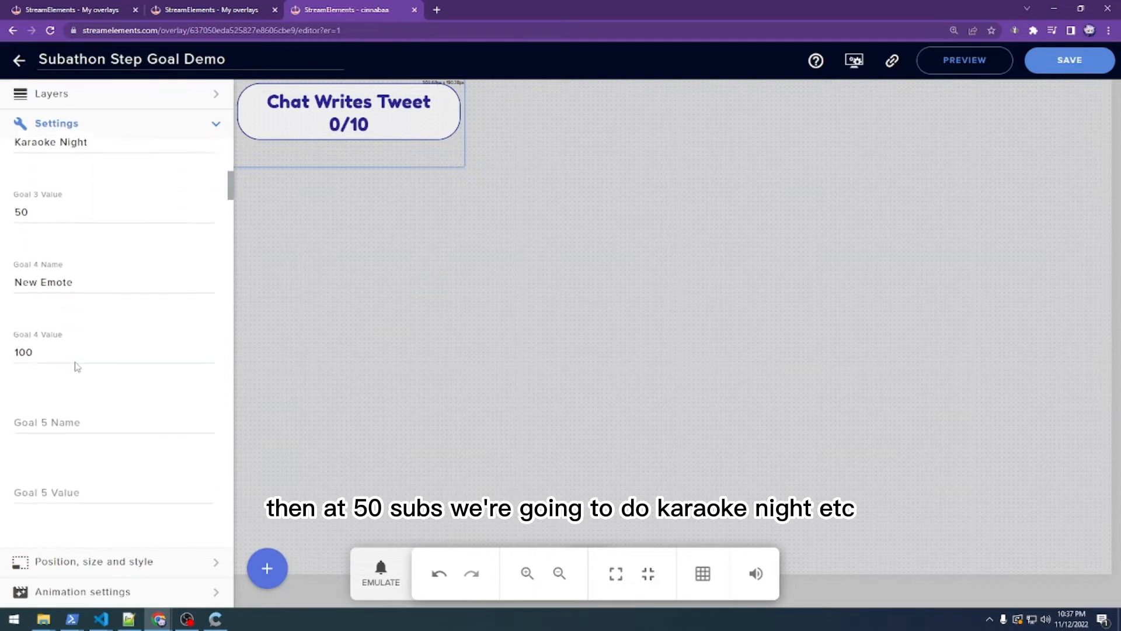
left_click_drag(231, 186, 232, 160)
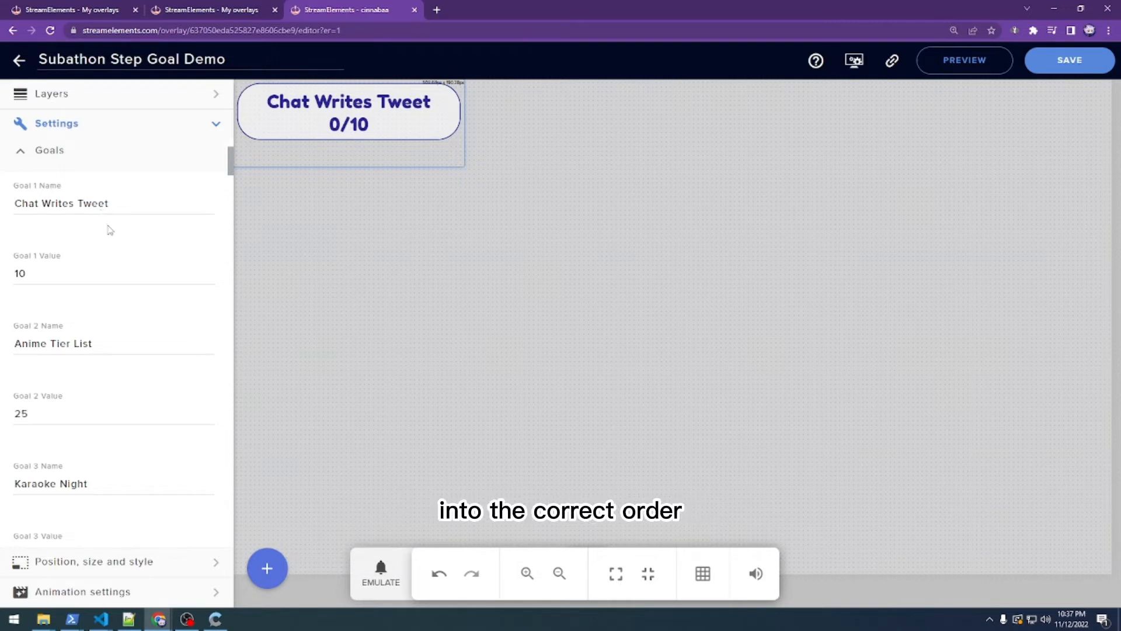
scroll(107, 229, "up", 2)
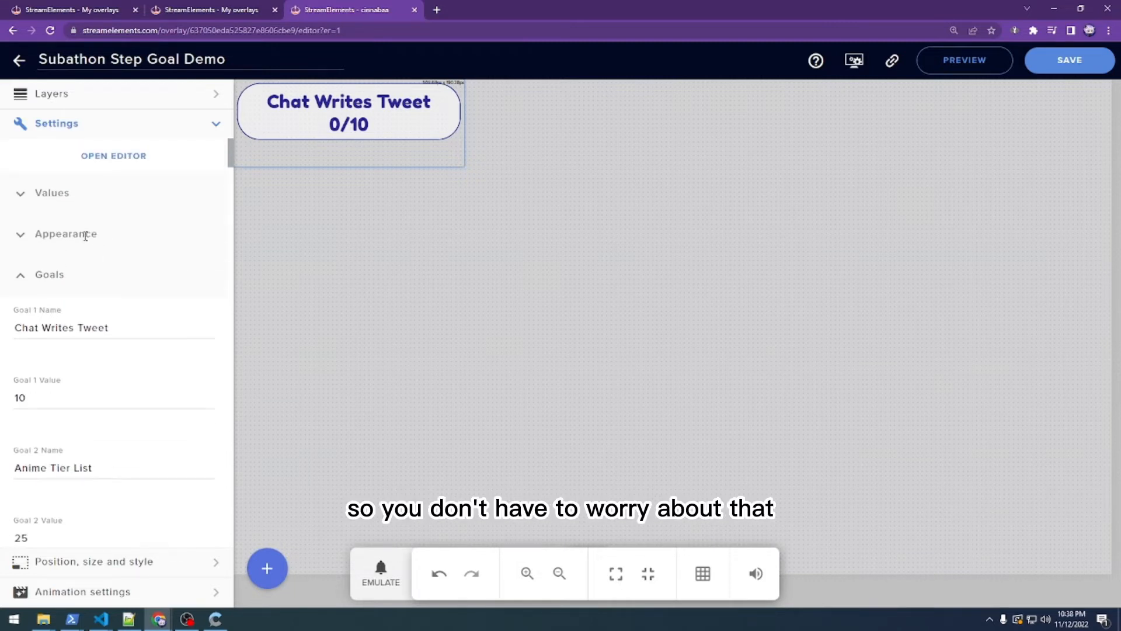
left_click(23, 274)
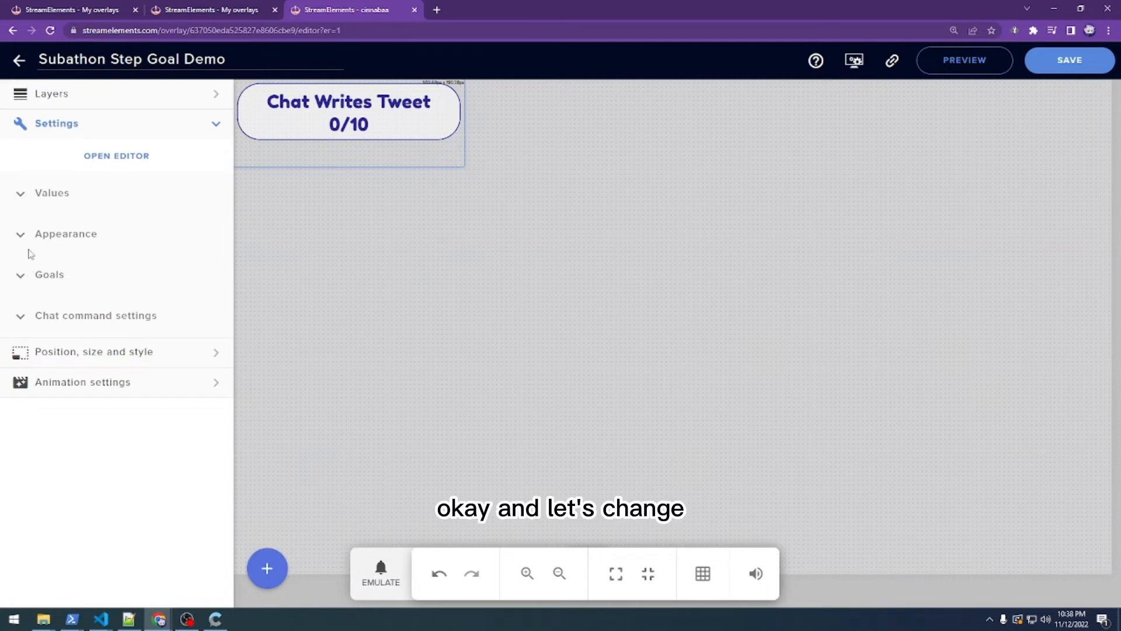
- Set Starting Value to 5 and reset the counter so it reads Chat Writes Tweet 5/10
left_click(19, 194)
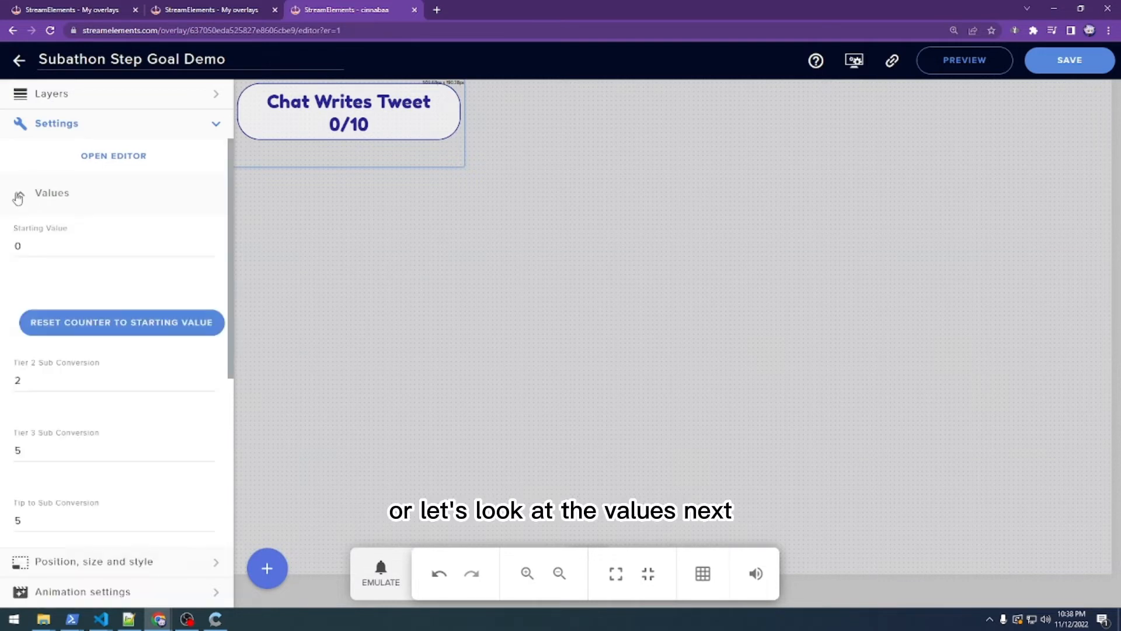
left_click(51, 249)
double_click(52, 250)
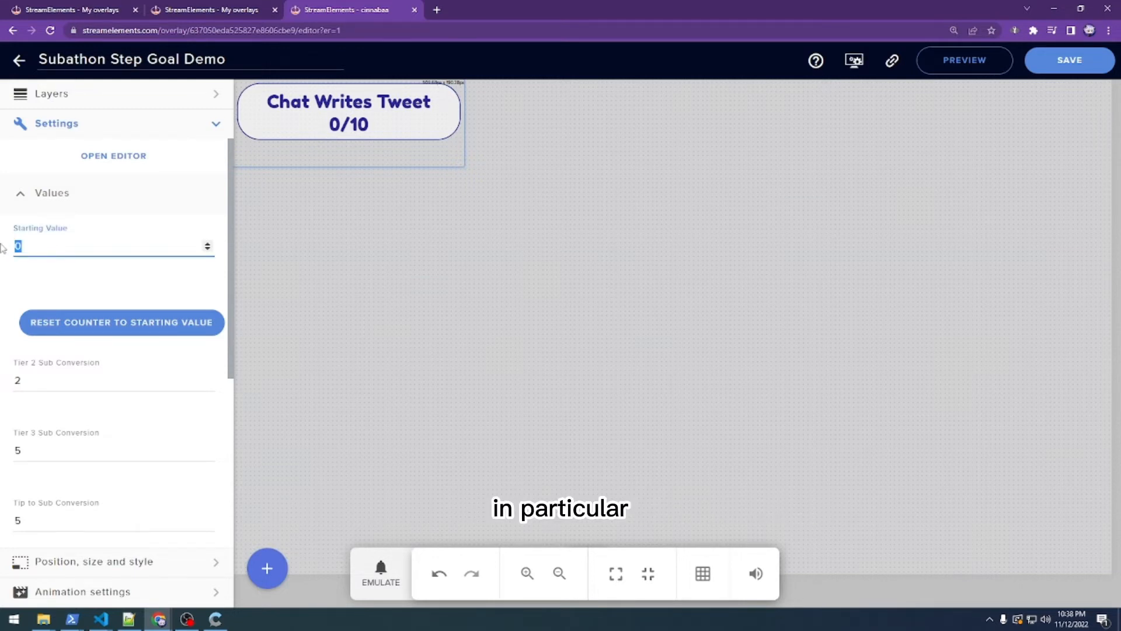
type("5")
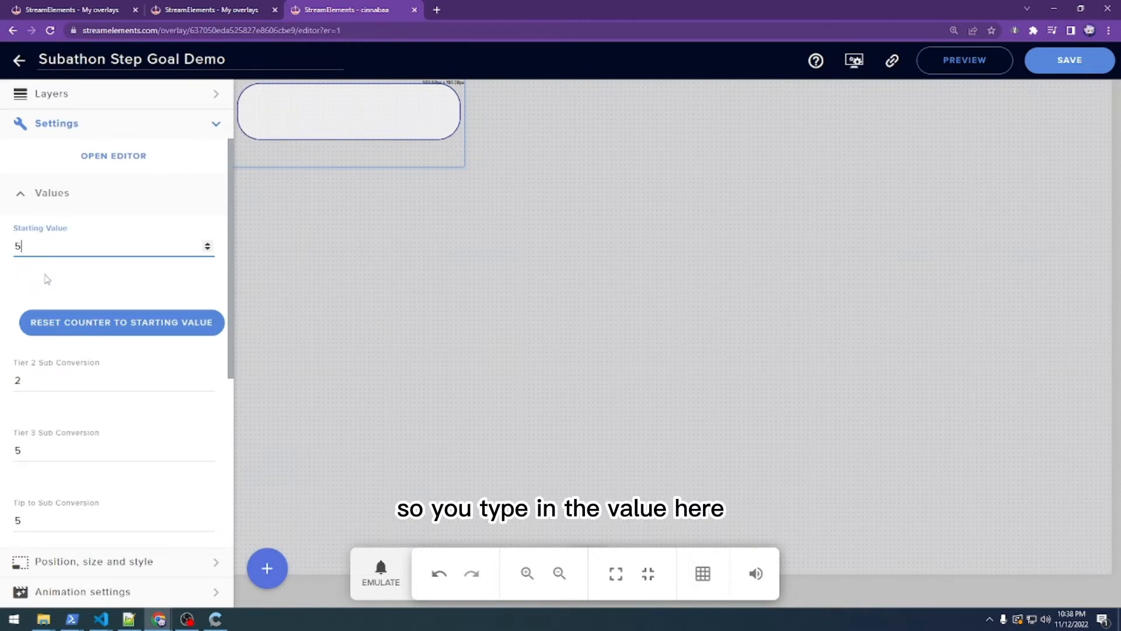
left_click(103, 328)
left_click(104, 329)
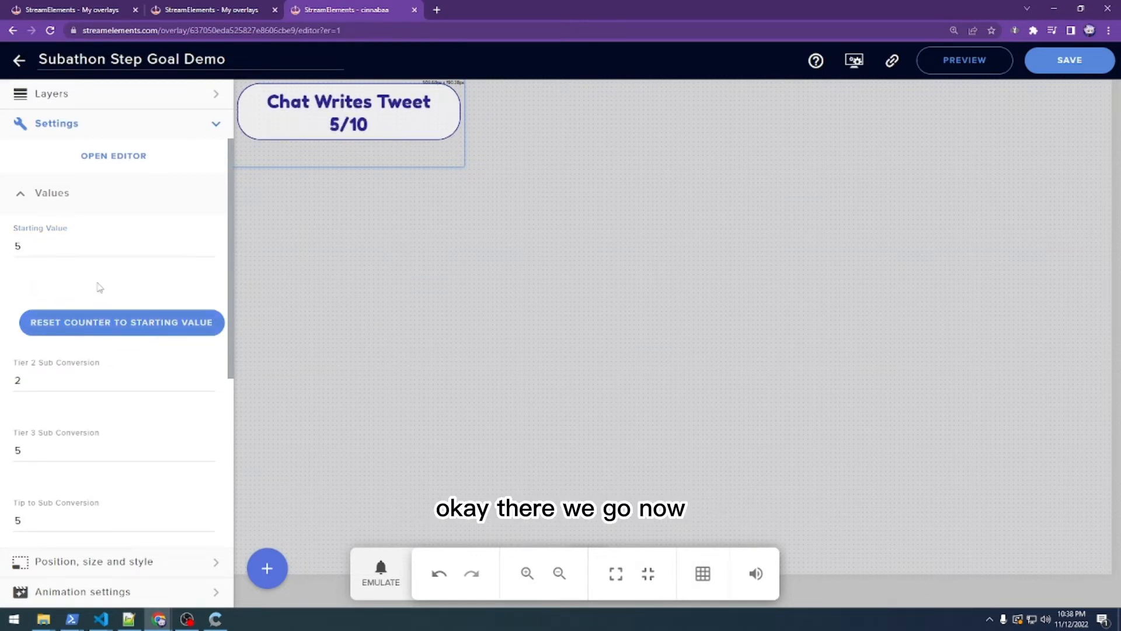
scroll(100, 271, "down", 1)
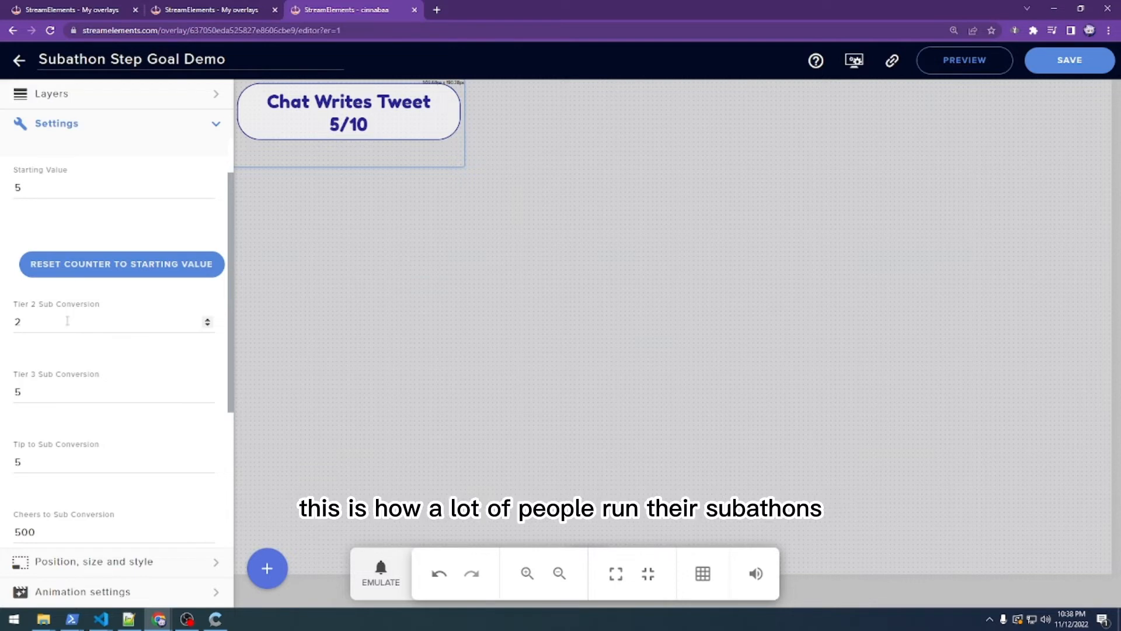
left_click(66, 320)
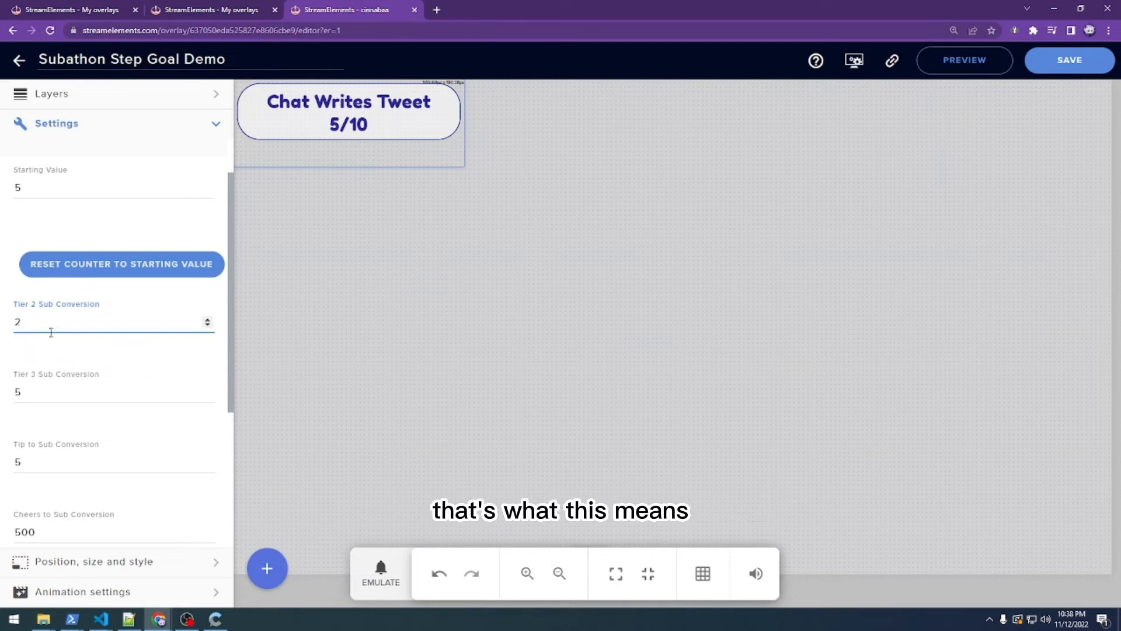
left_click(44, 393)
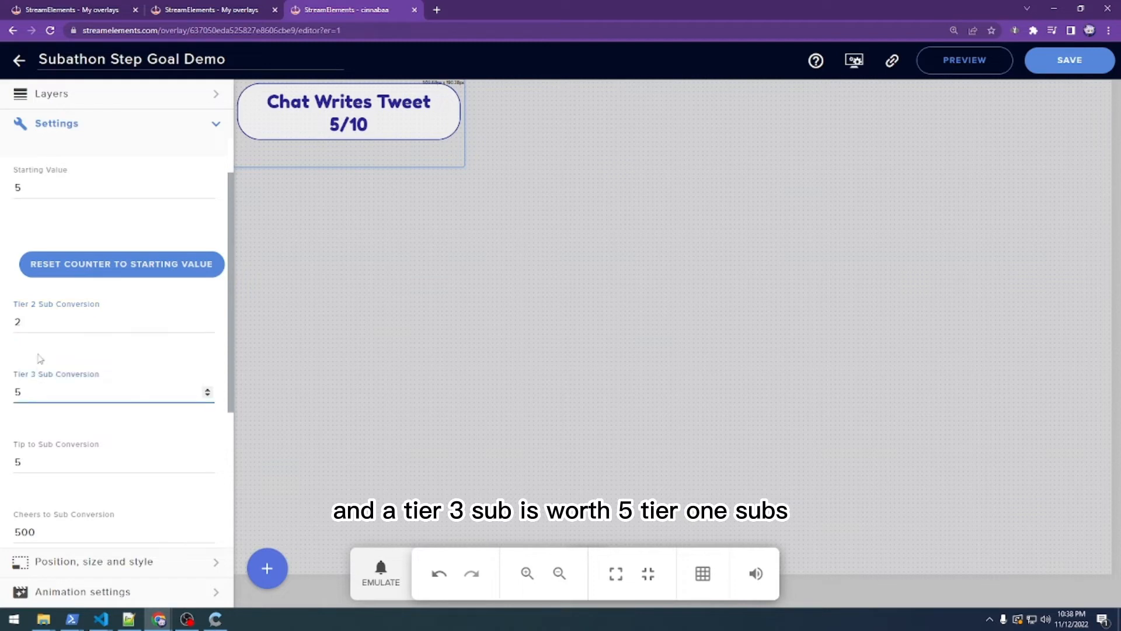
left_click(37, 326)
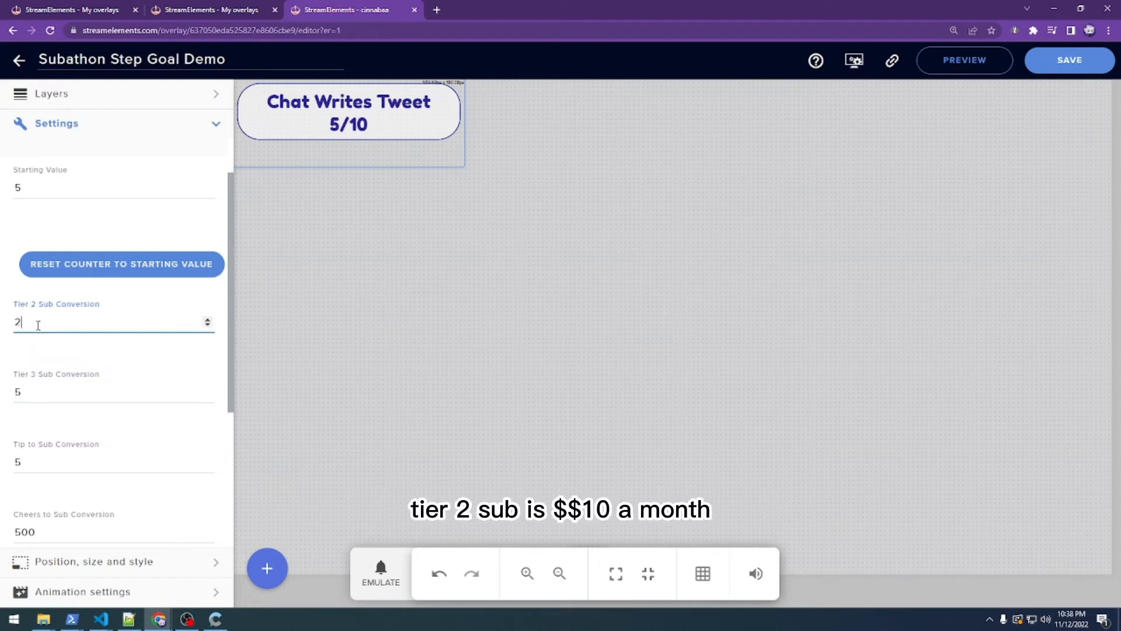
left_click(41, 390)
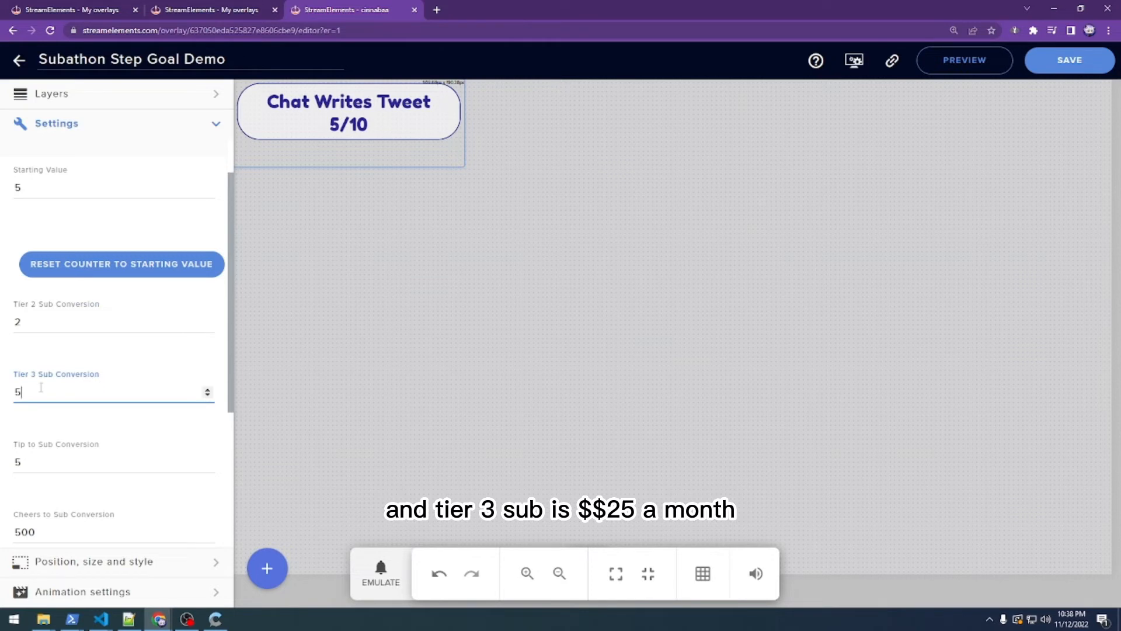
scroll(41, 387, "down", 1)
left_click(49, 406)
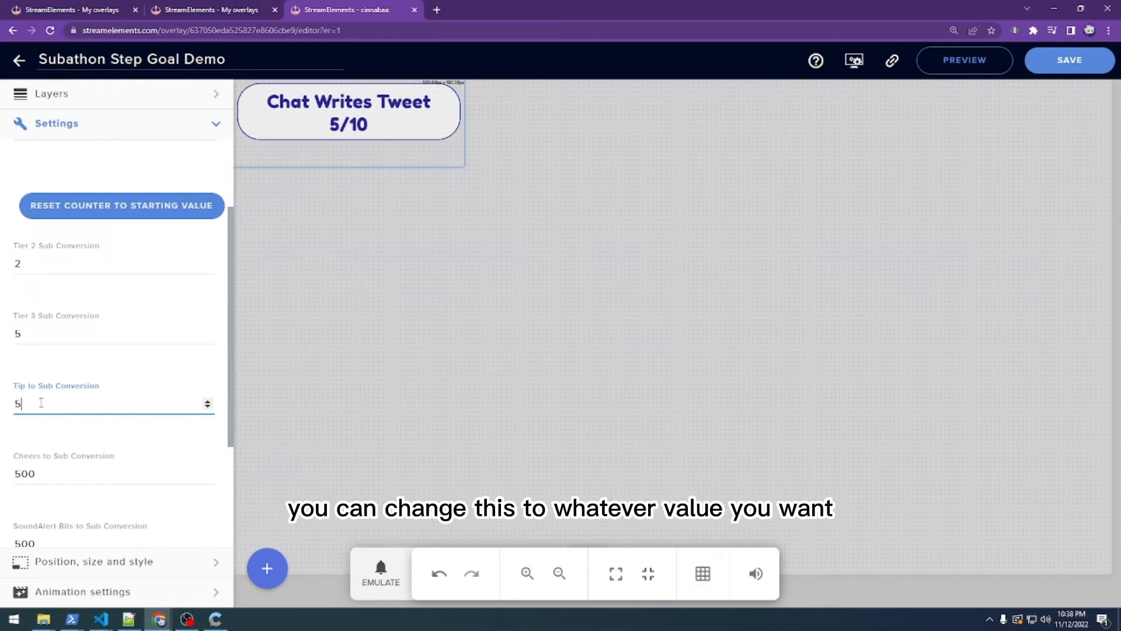
scroll(41, 401, "down", 1)
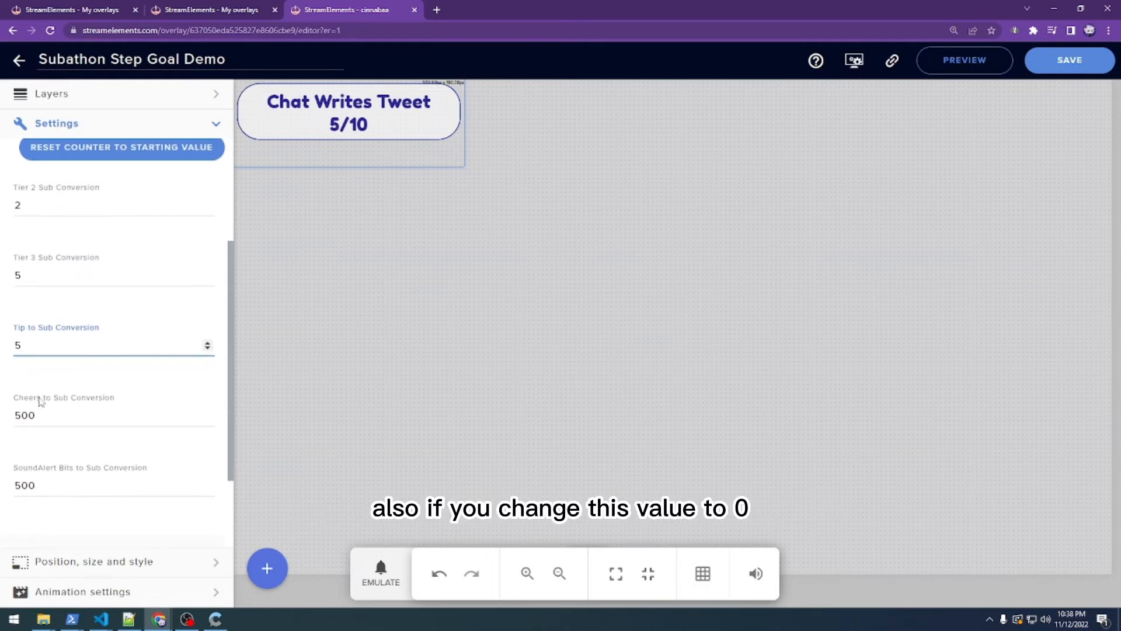
scroll(28, 350, "down", 1)
left_click(28, 356)
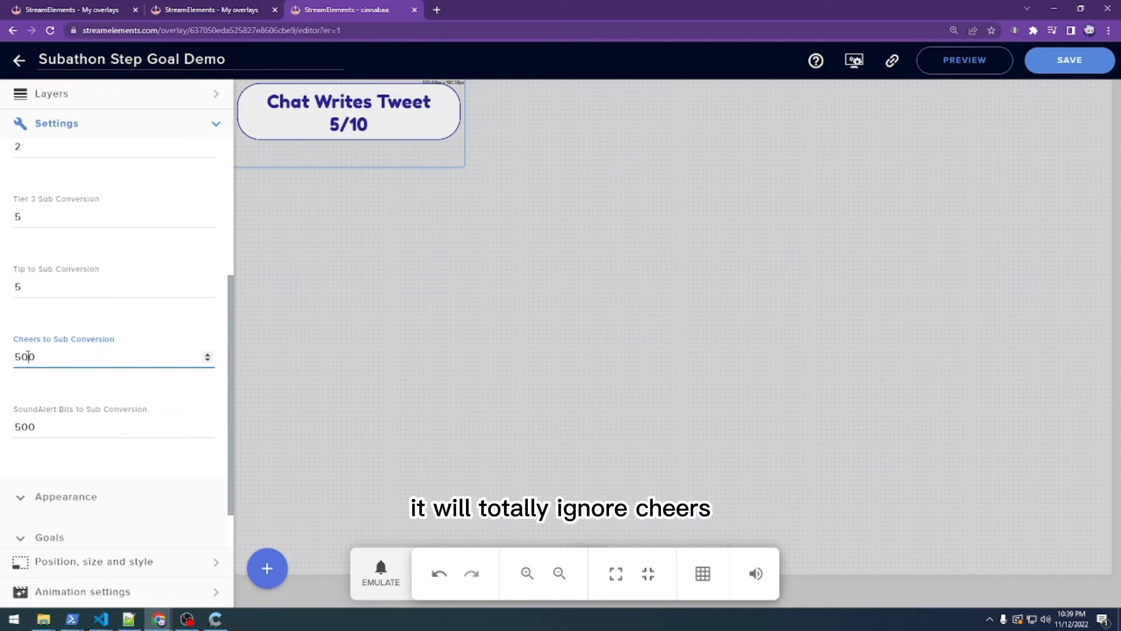
left_click(49, 418)
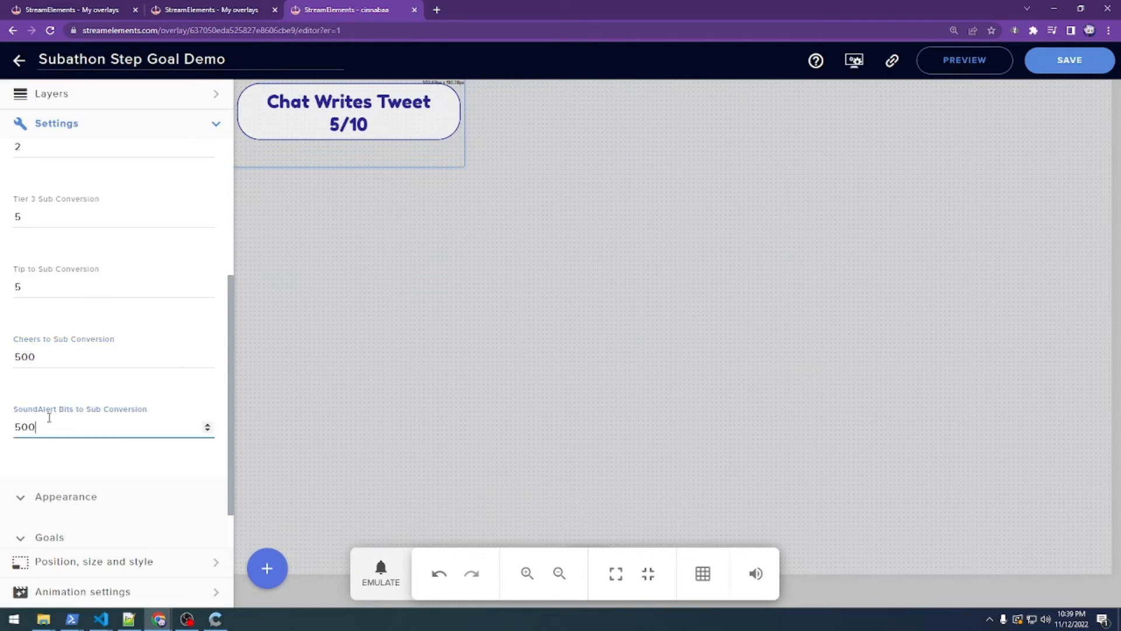
scroll(46, 412, "down", 1)
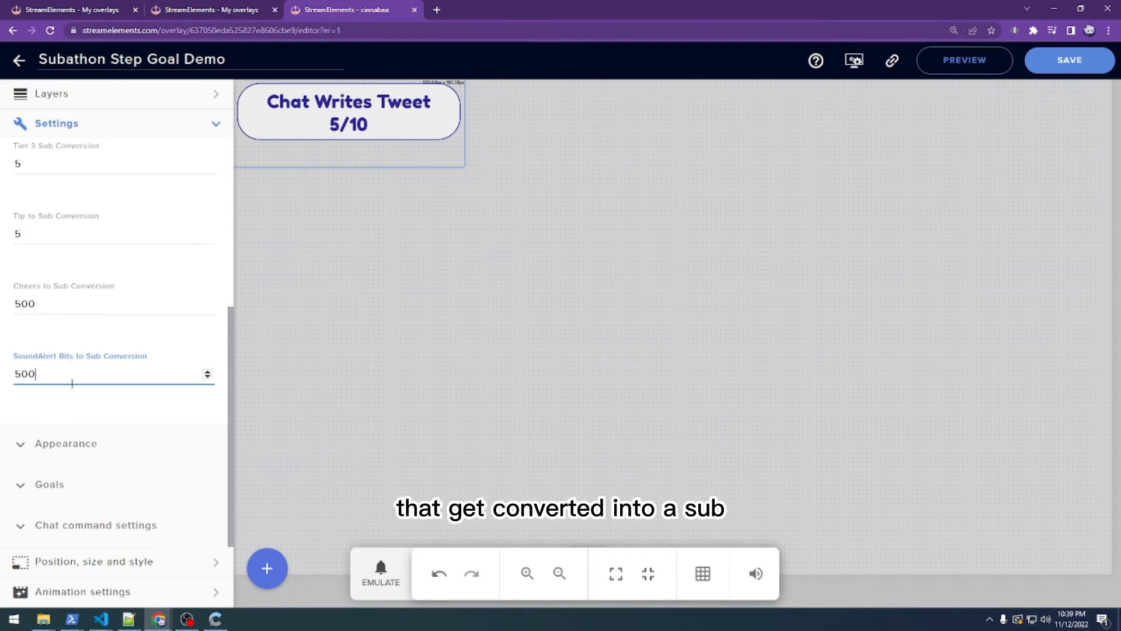
scroll(73, 388, "up", 2)
scroll(85, 410, "down", 1)
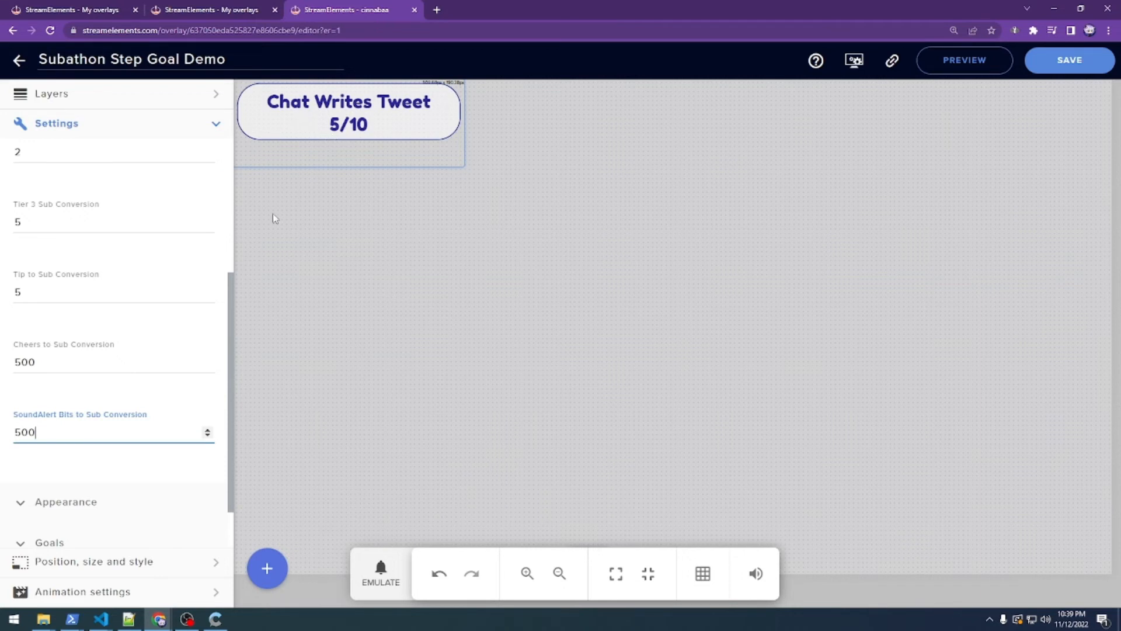
scroll(150, 351, "down", 1)
scroll(148, 353, "up", 2)
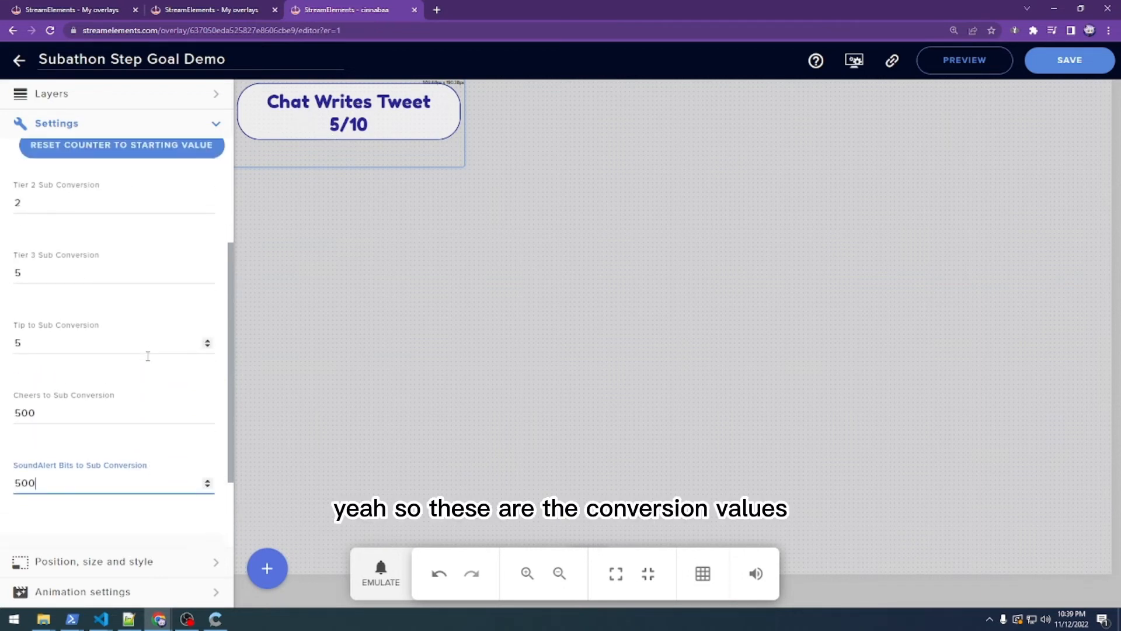
scroll(148, 355, "down", 2)
left_click(232, 426)
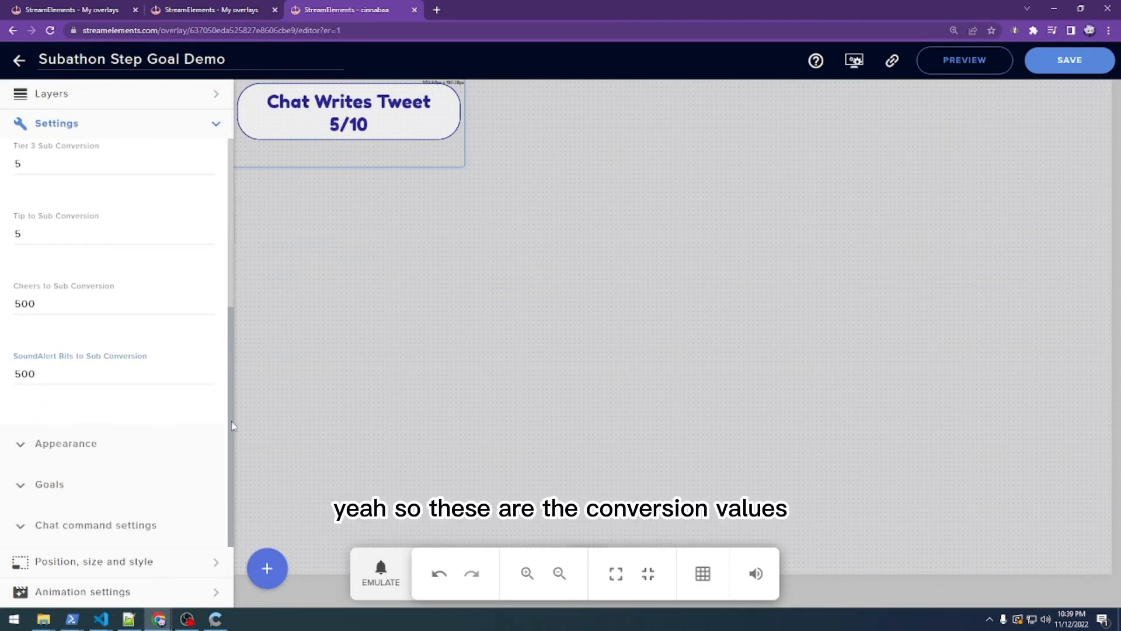
scroll(64, 270, "up", 5)
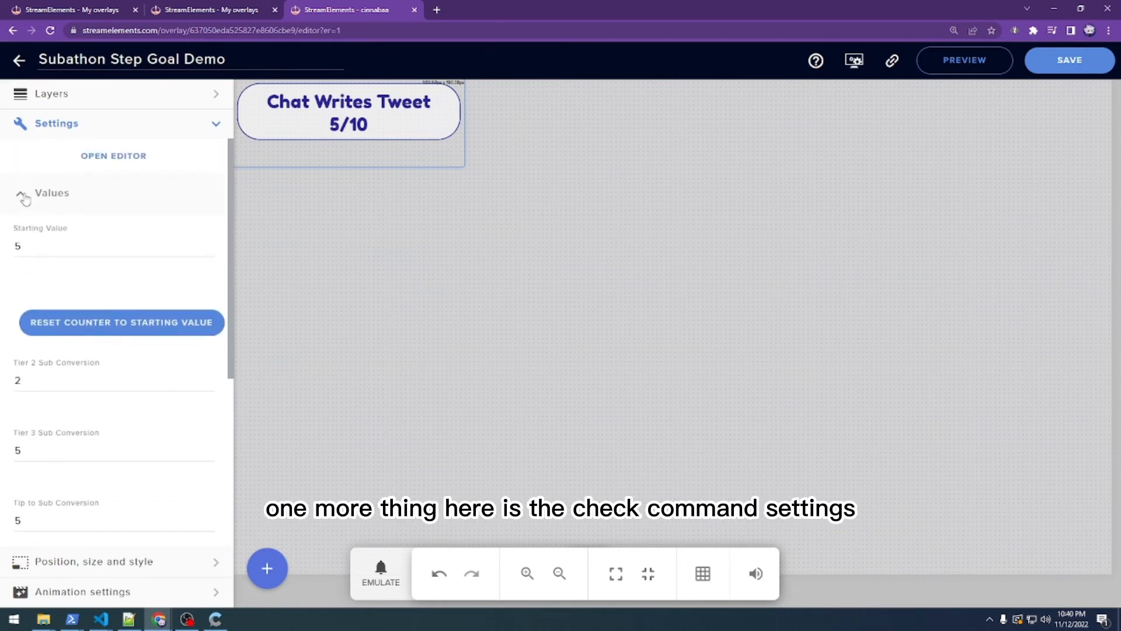
- Check the !addtip chat command with Streamer as manager, then switch to the Chatterino window
left_click(23, 198)
left_click(20, 323)
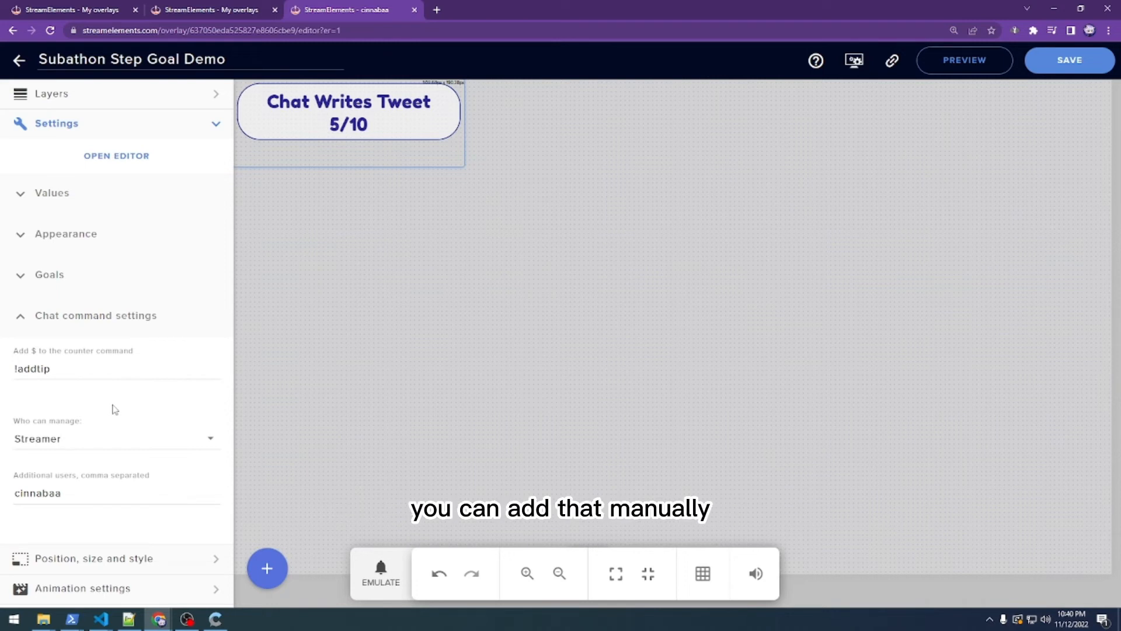
left_click(97, 368)
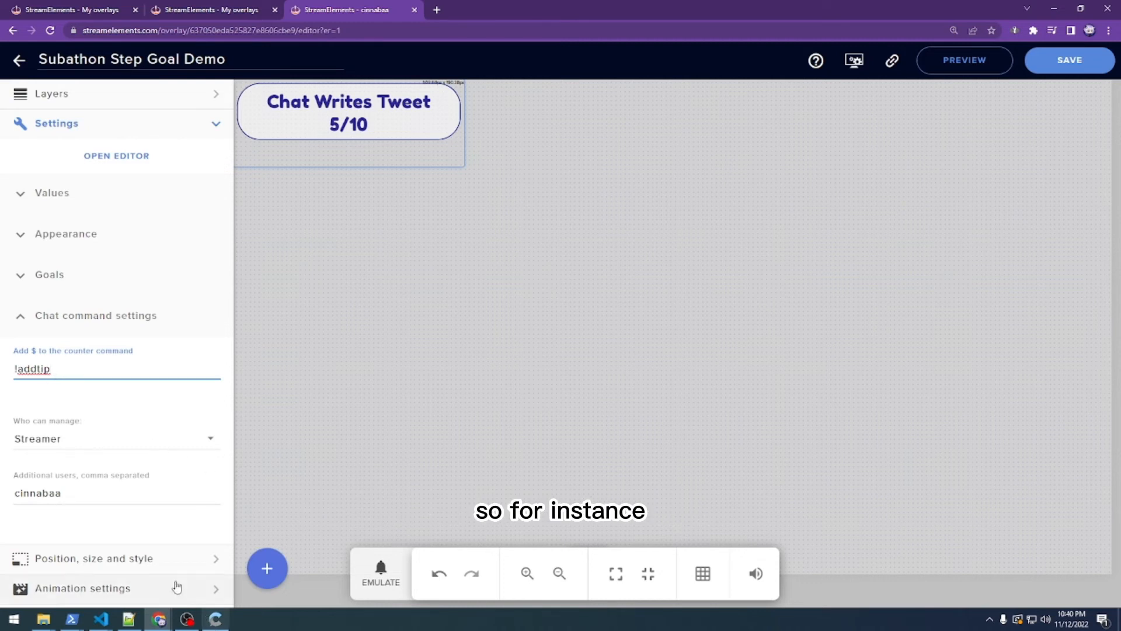
left_click(90, 440)
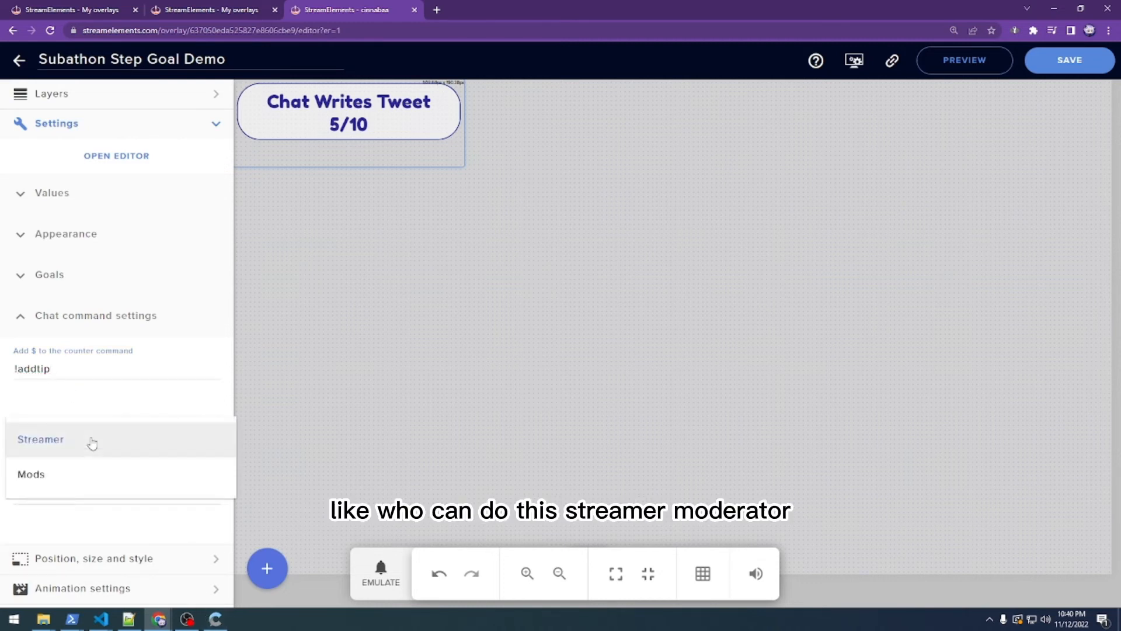
left_click(79, 439)
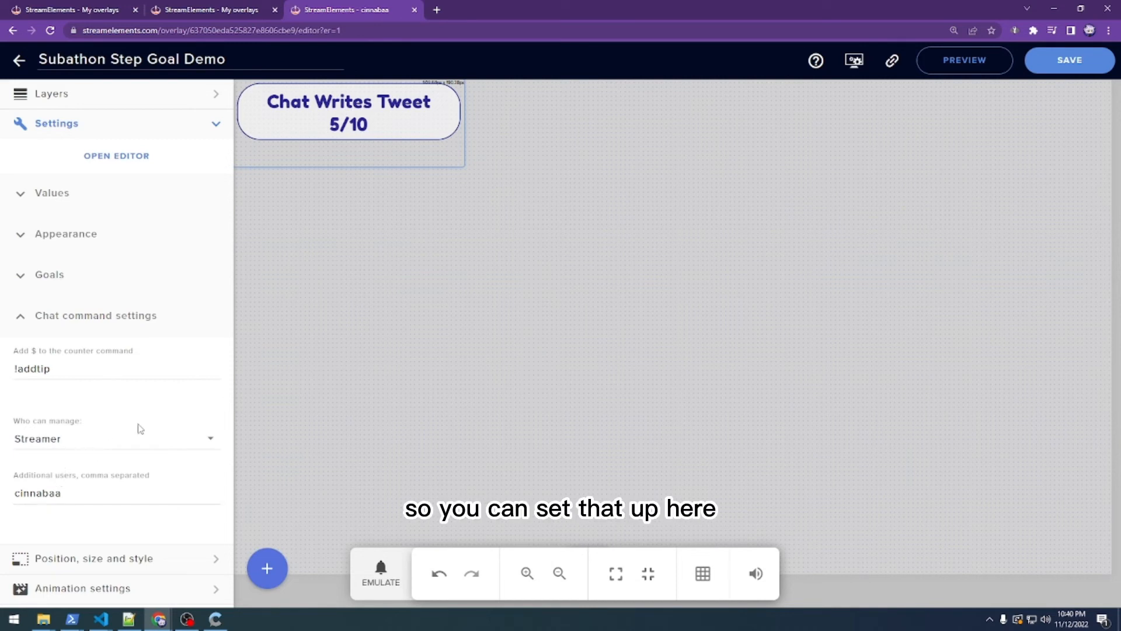
left_click(226, 616)
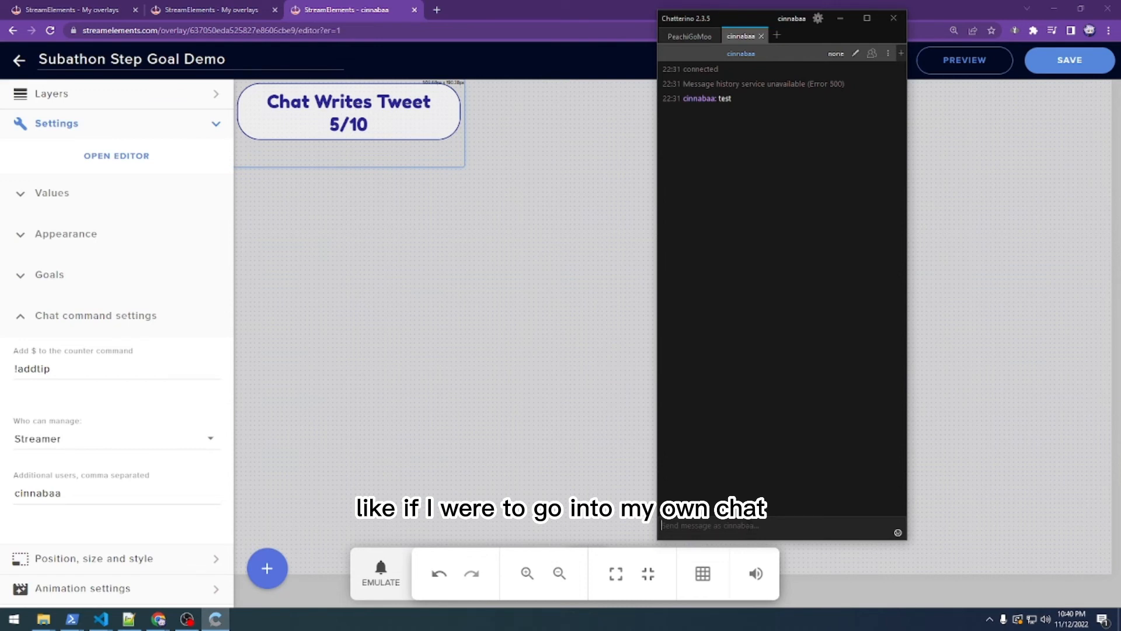
- Send '!addtip 5' in Chatterino chat, bumping the goal counter to 6/10
type("!ad")
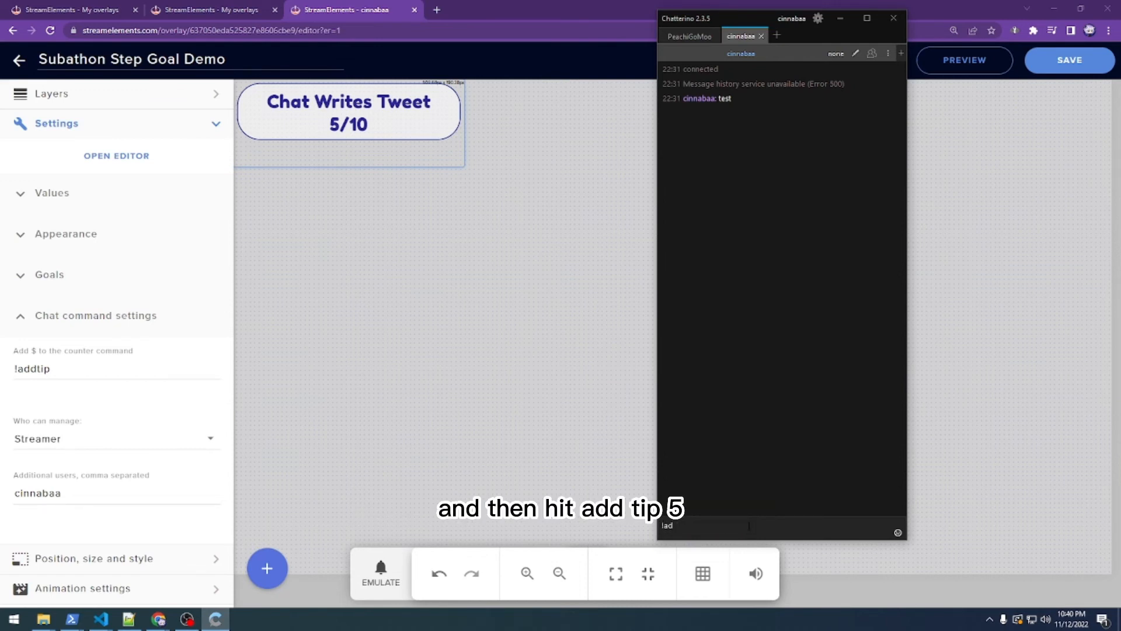
type("dtip 5")
key("Return")
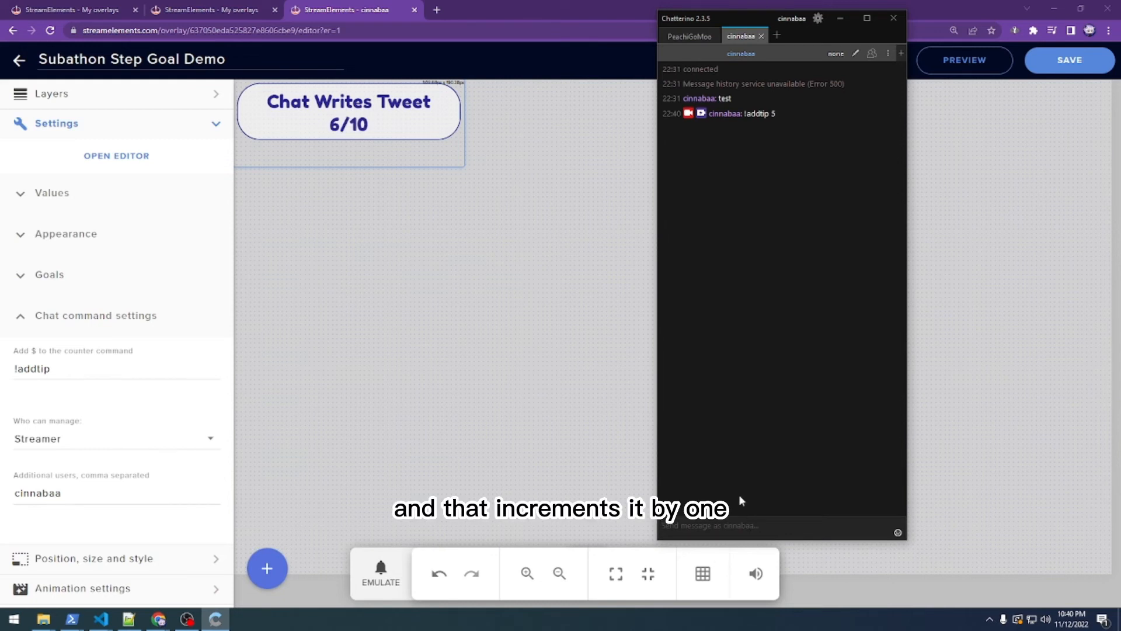
left_click(259, 240)
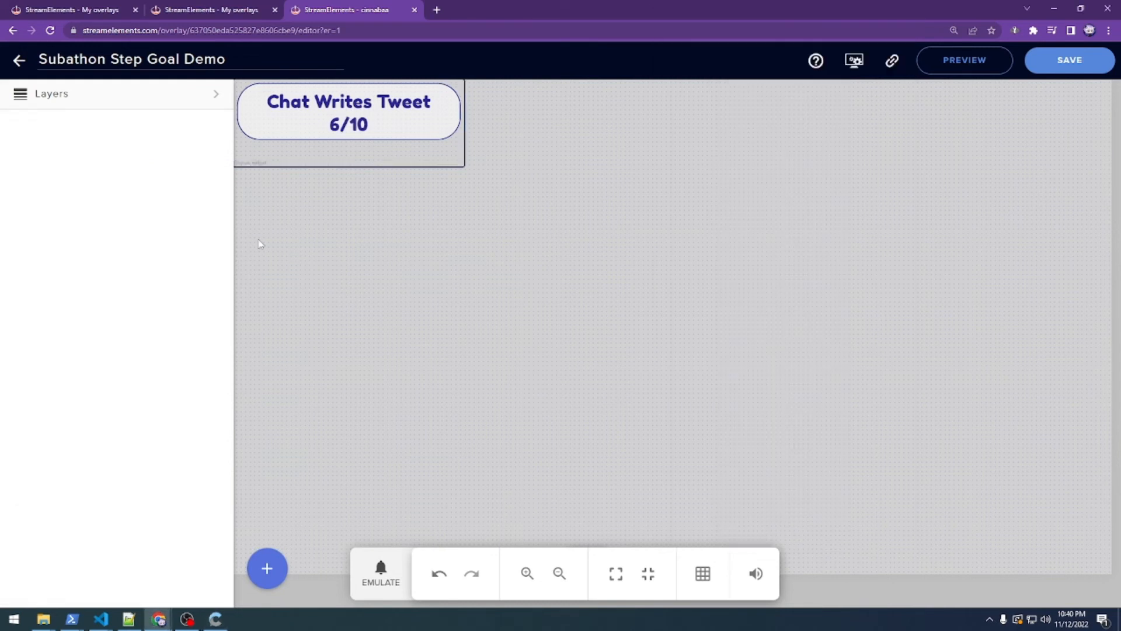
- Select the Custom widget 1 layer and show its settings
left_click(120, 100)
left_click(82, 170)
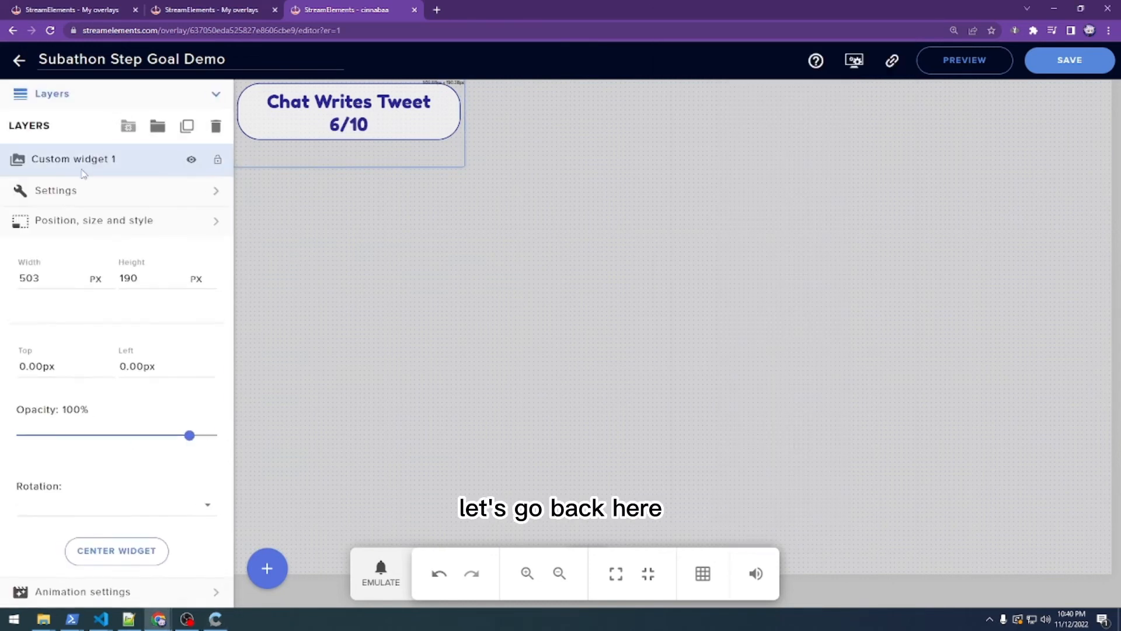
left_click(65, 190)
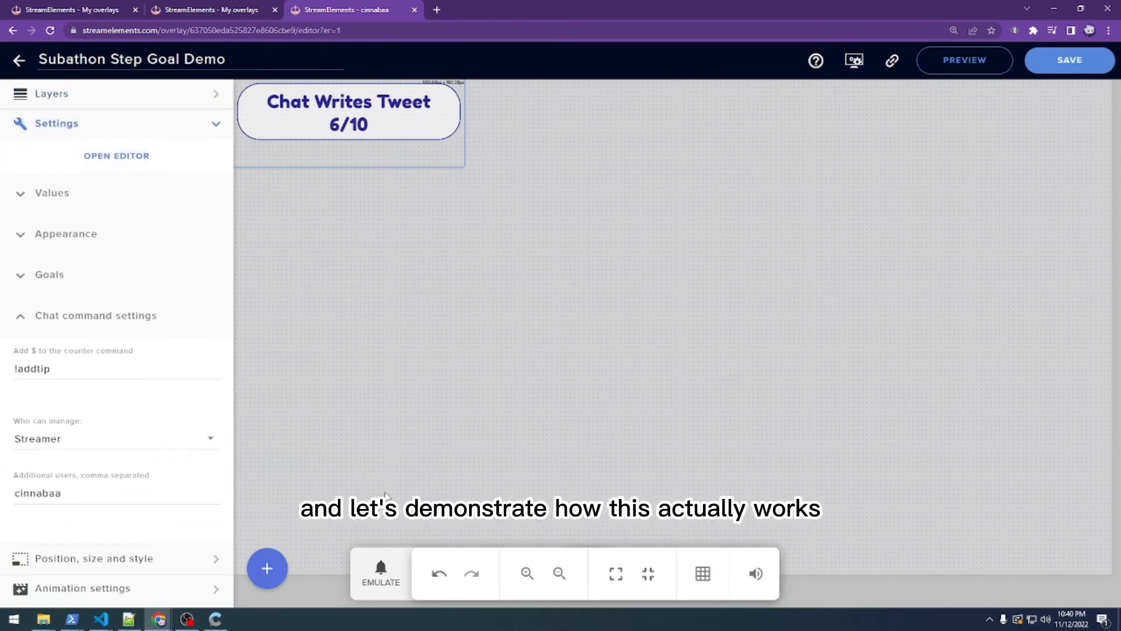
- Emulate a 1 sub, a $10 tip and a 1k cheer to complete Chat Writes Tweet
left_click(380, 575)
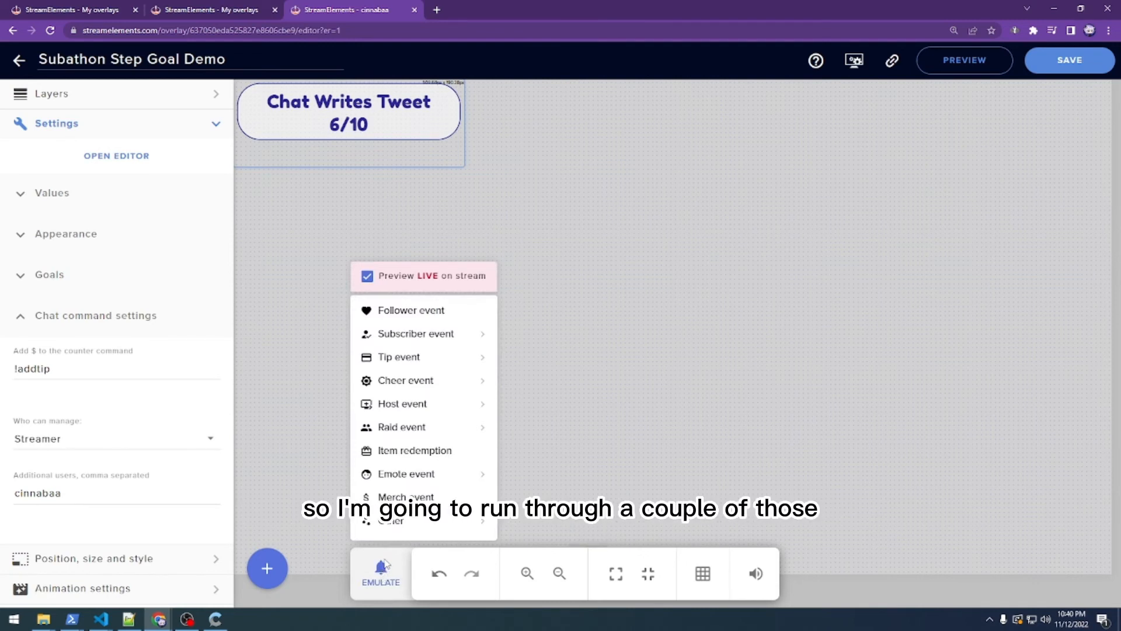
mouse_move(417, 335)
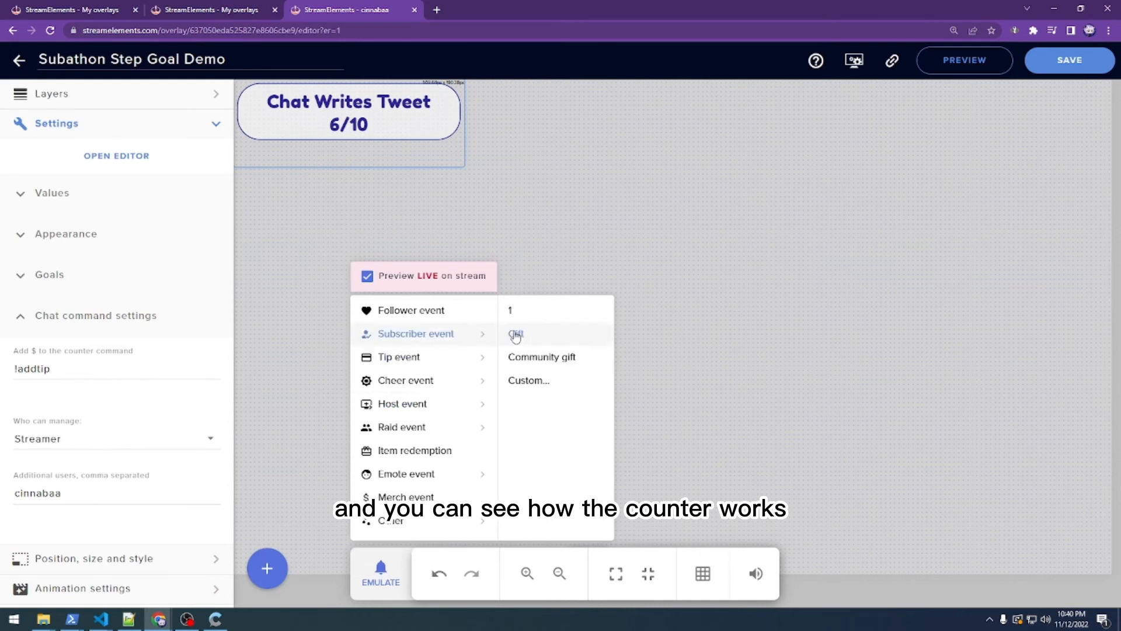
left_click(531, 321)
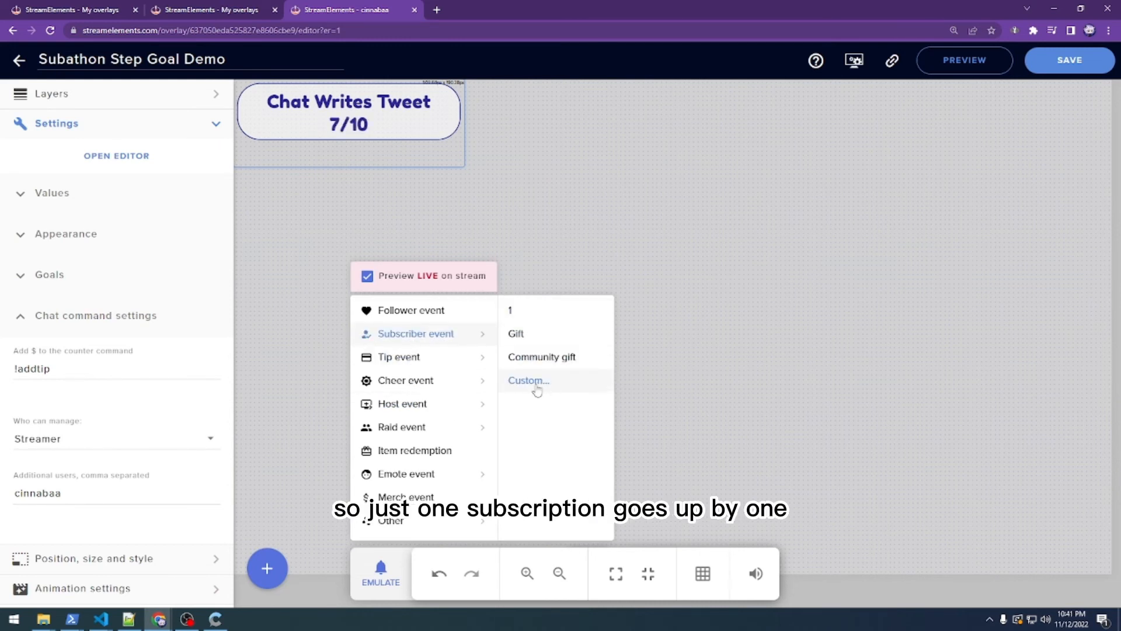
mouse_move(488, 357)
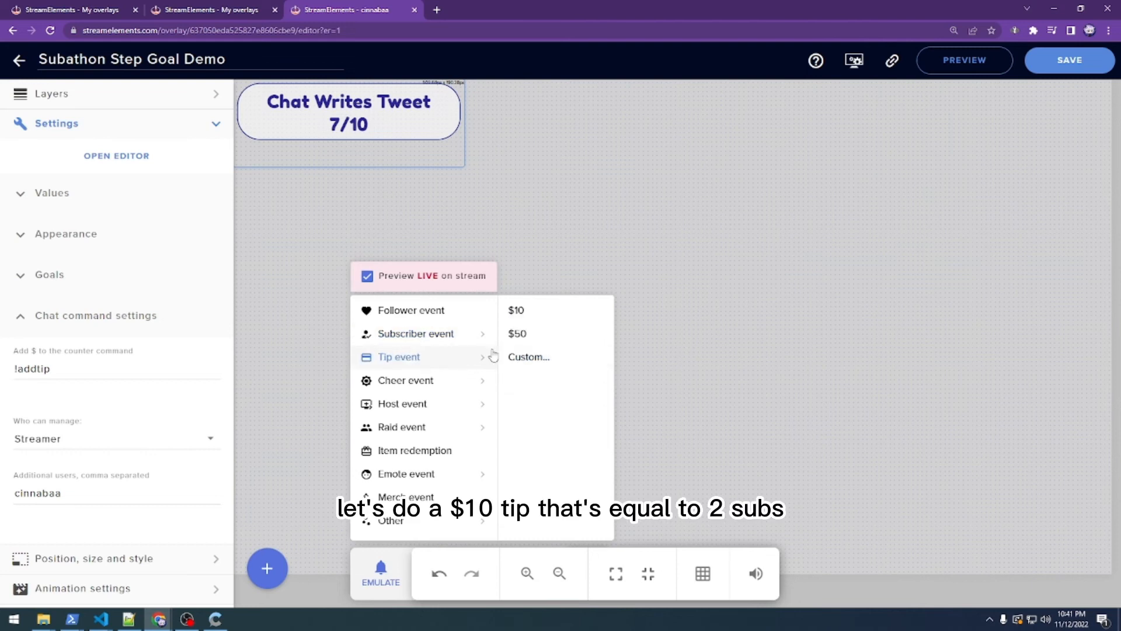
left_click(542, 317)
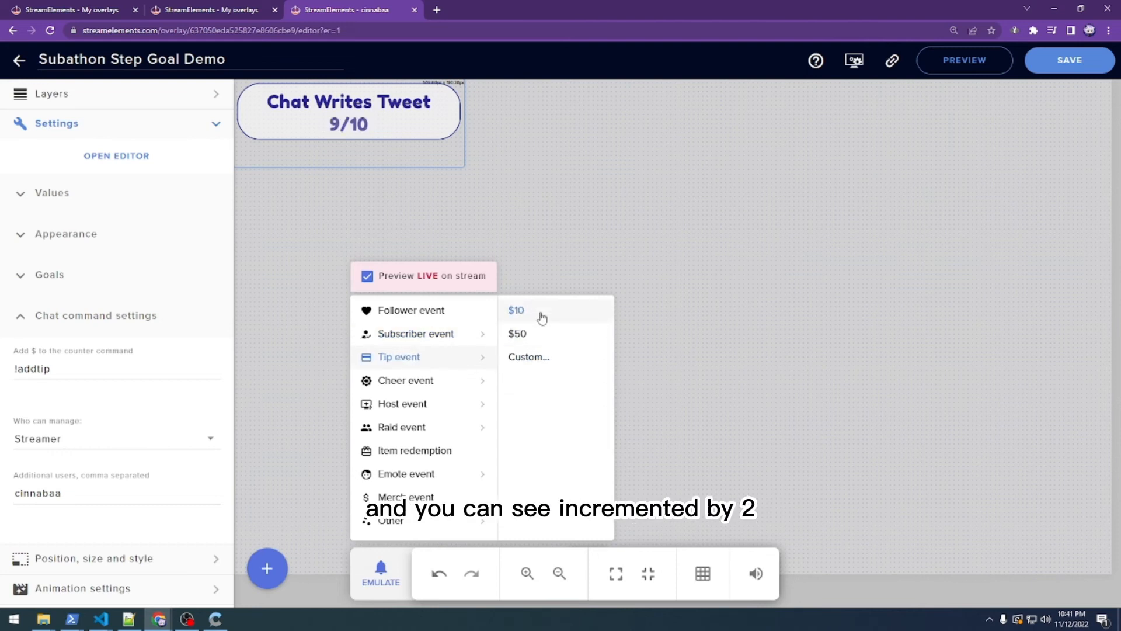
mouse_move(431, 397)
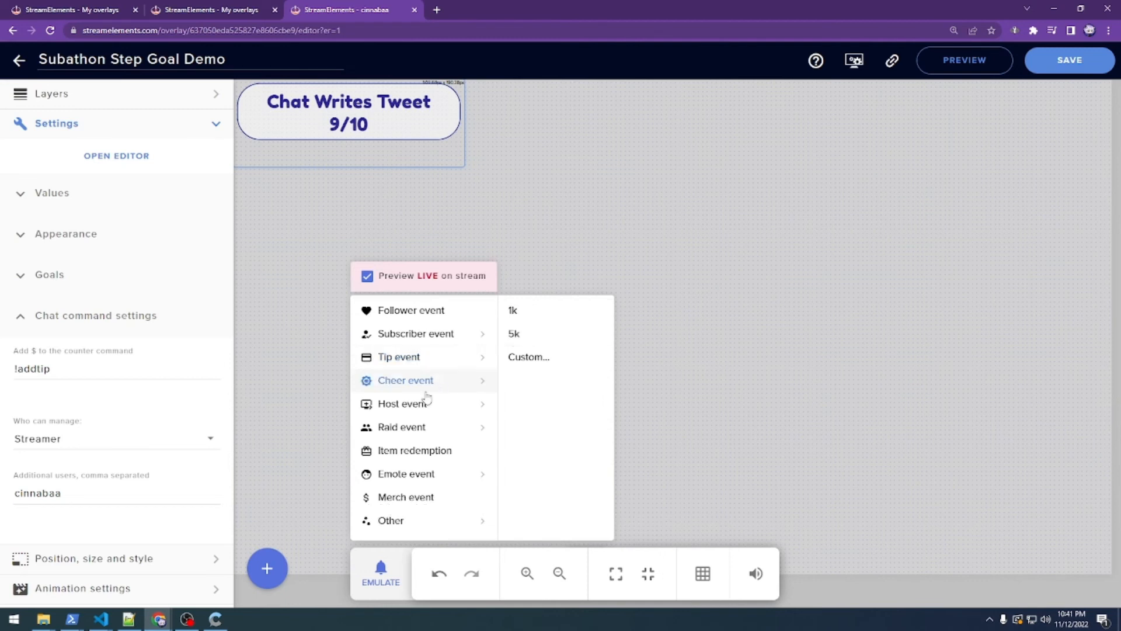
left_click(529, 318)
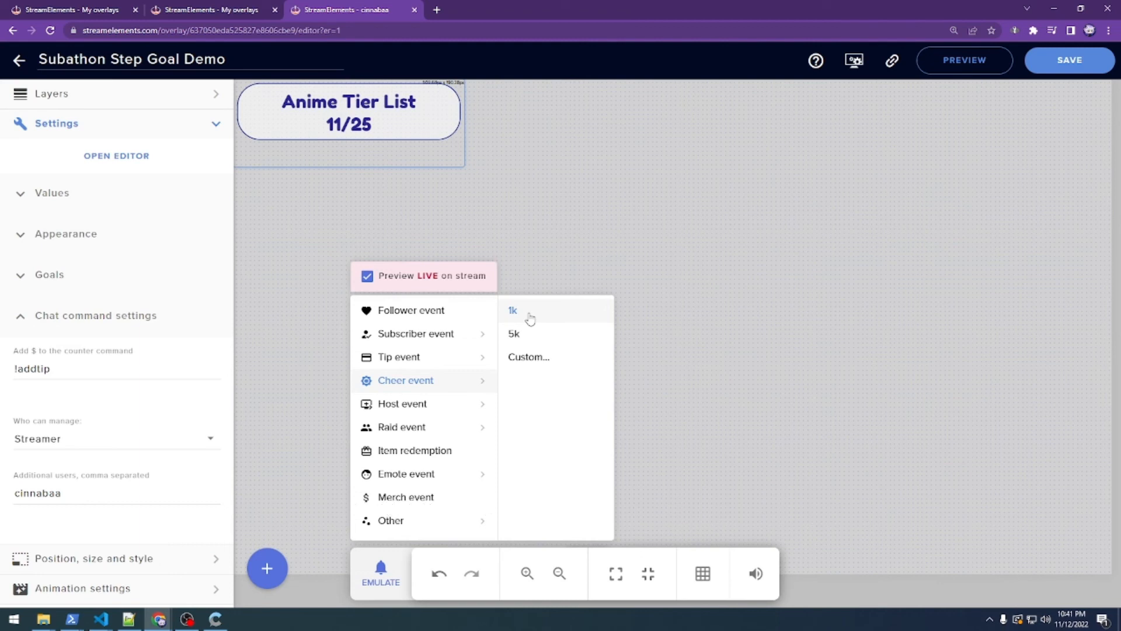
mouse_move(480, 336)
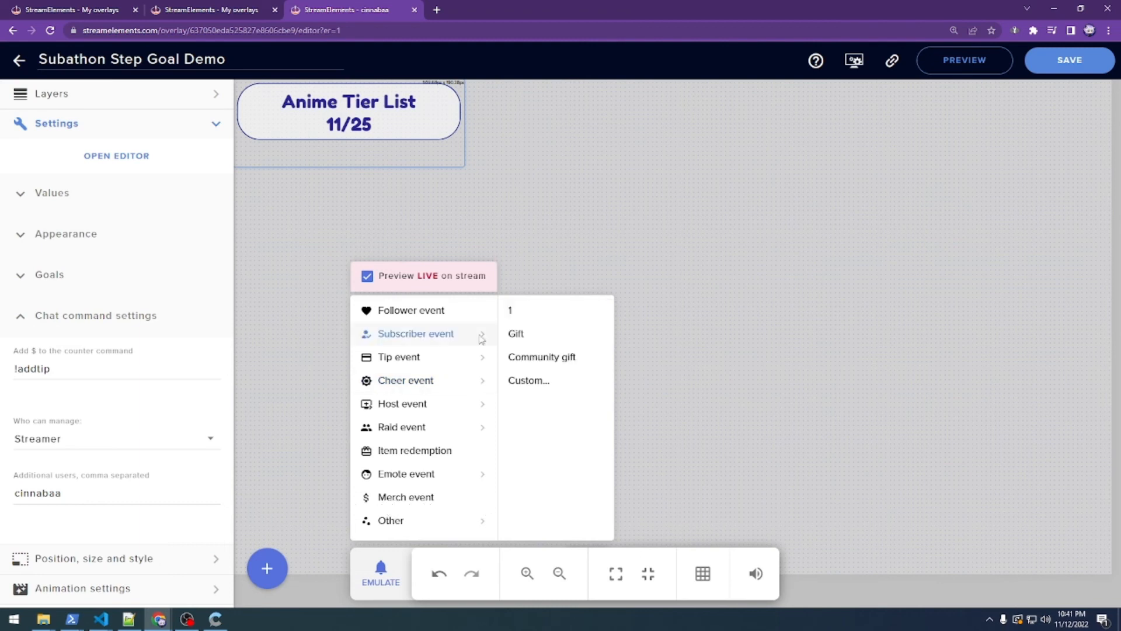
- Emulate a custom Tier 2 subscription of amount 1, raising the goal by 2
left_click(541, 382)
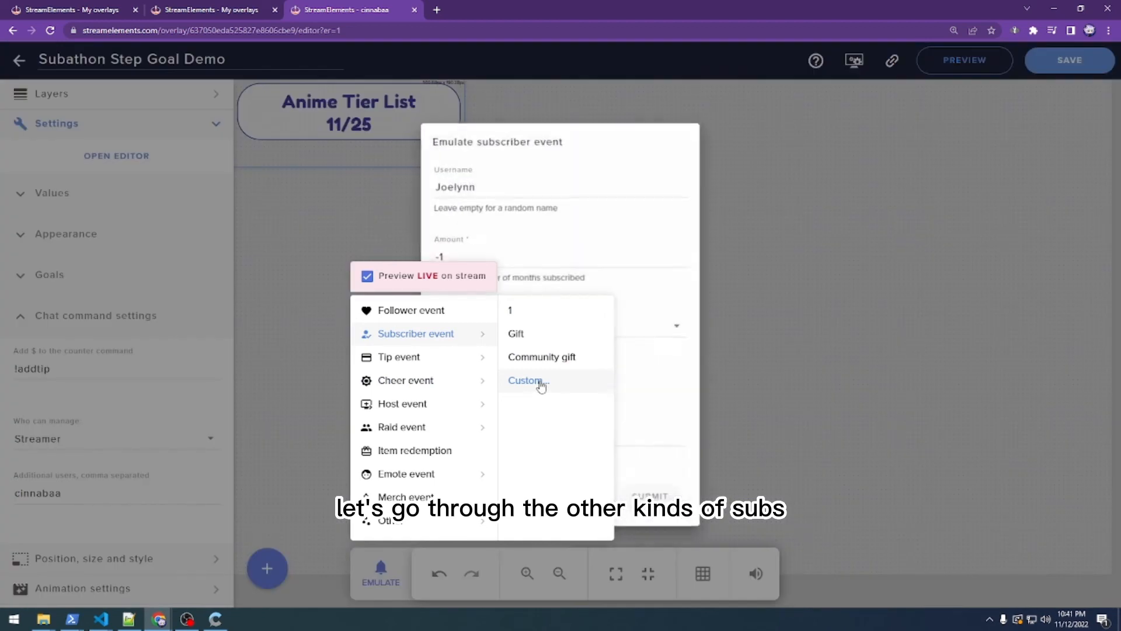
left_click_drag(534, 257, 430, 259)
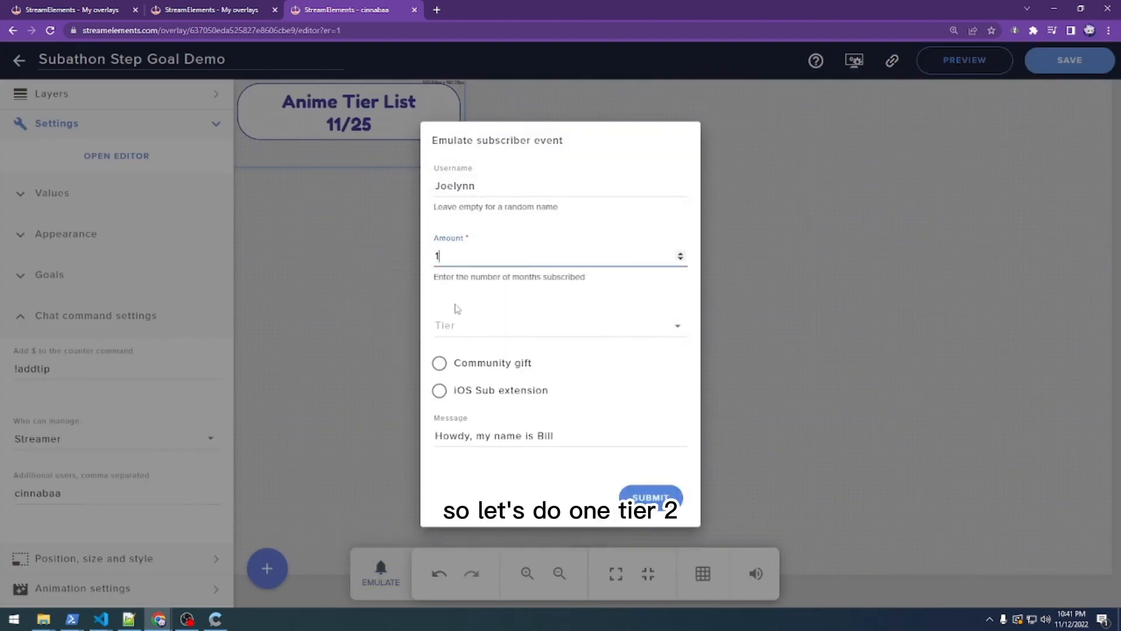
left_click(452, 325)
left_click(460, 363)
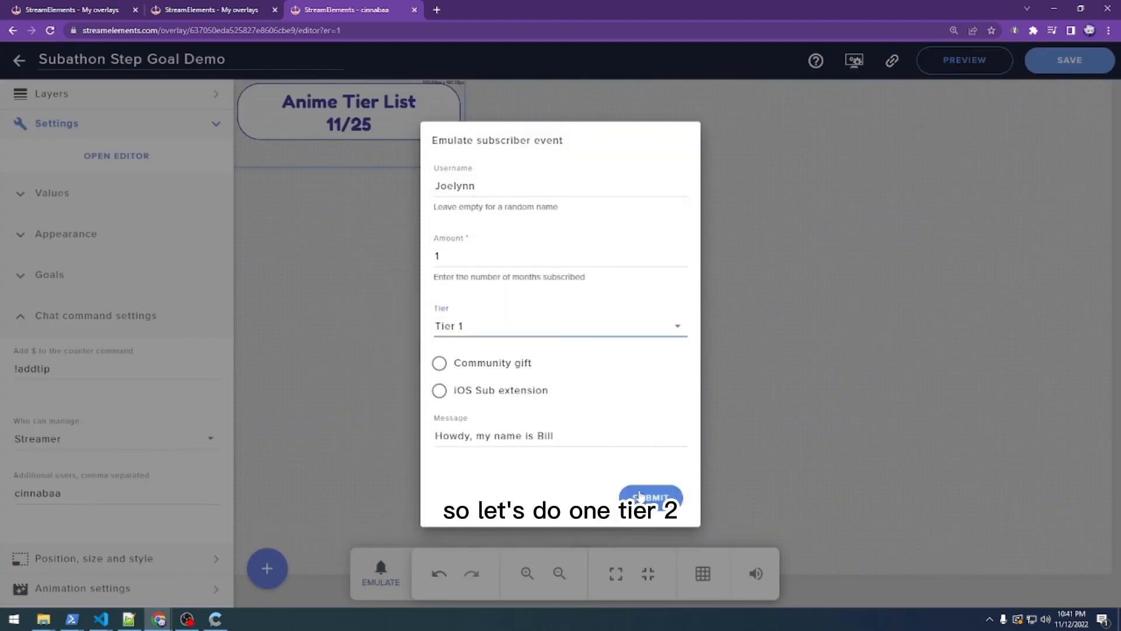
left_click(555, 334)
left_click(538, 368)
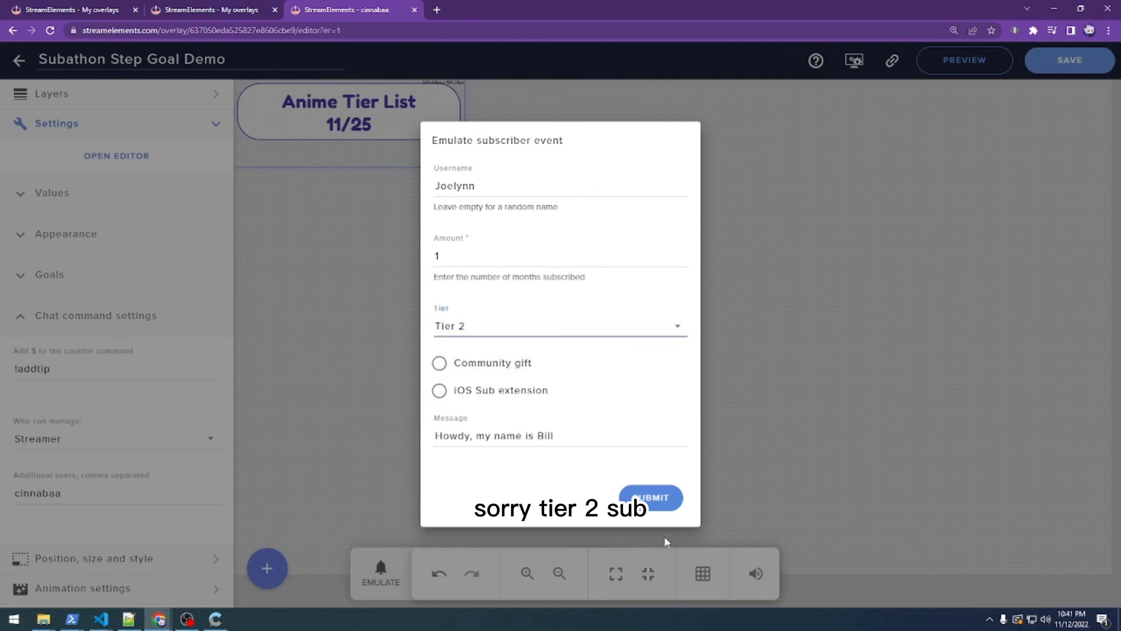
left_click(651, 497)
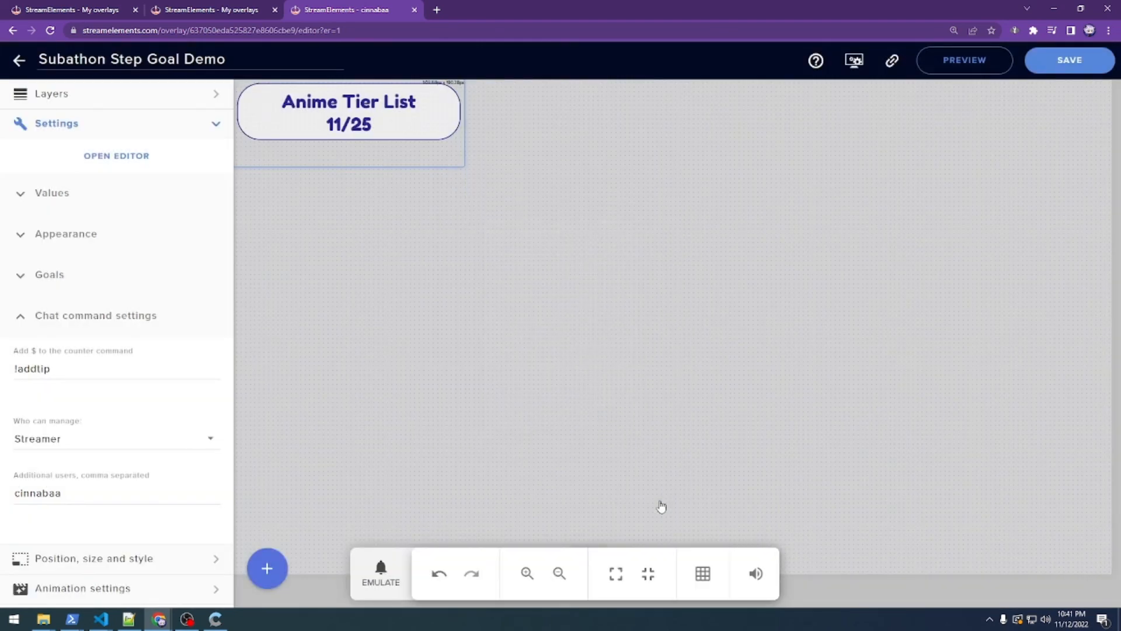
- Emulate a custom Tier 3 subscription, adding 5 to reach Anime Tier List 18/25
left_click(383, 578)
mouse_move(470, 340)
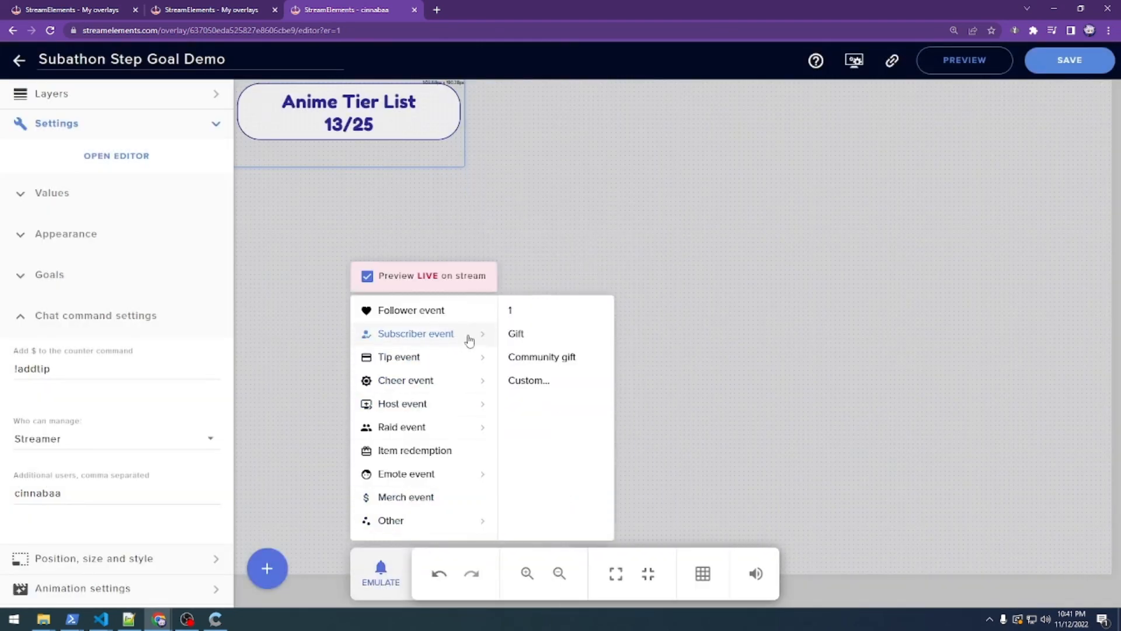
left_click(560, 380)
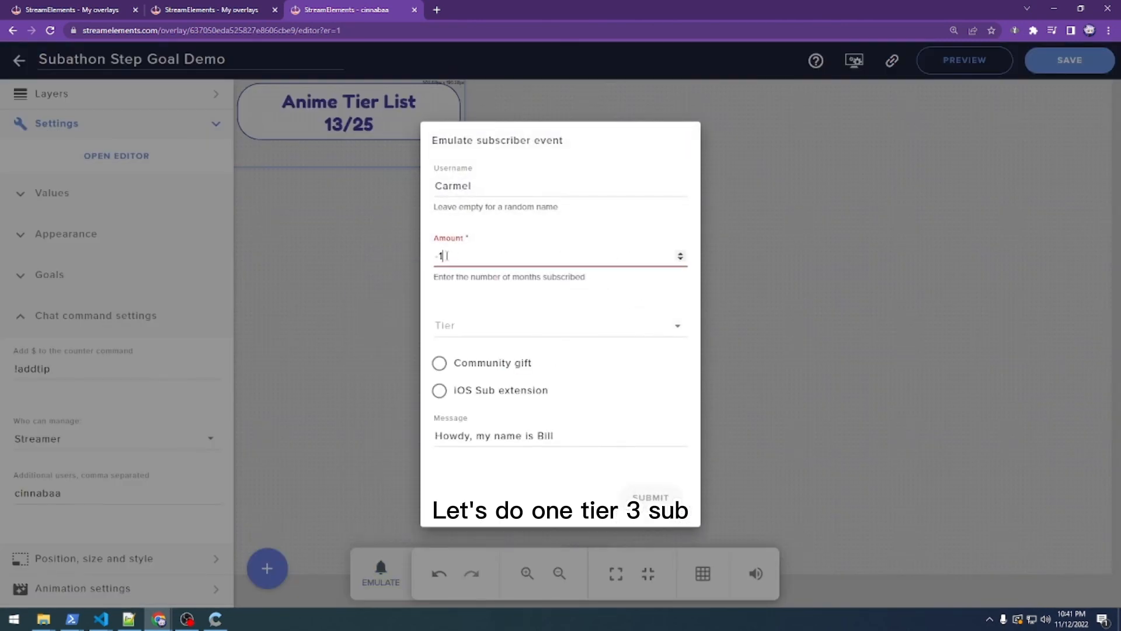
left_click(476, 325)
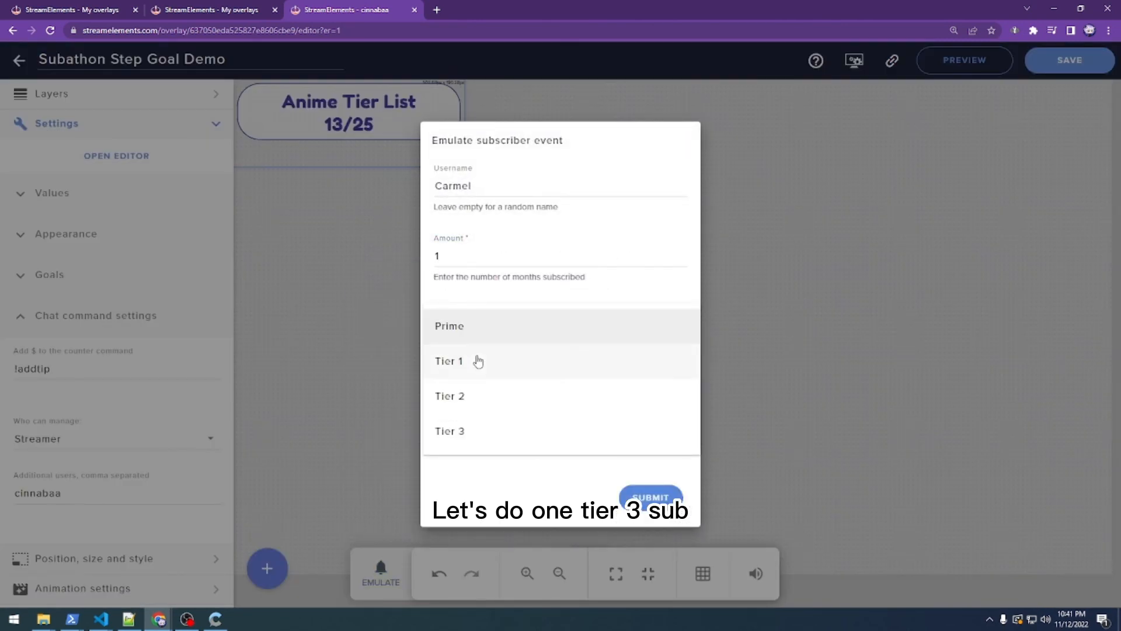
left_click(467, 433)
left_click(649, 498)
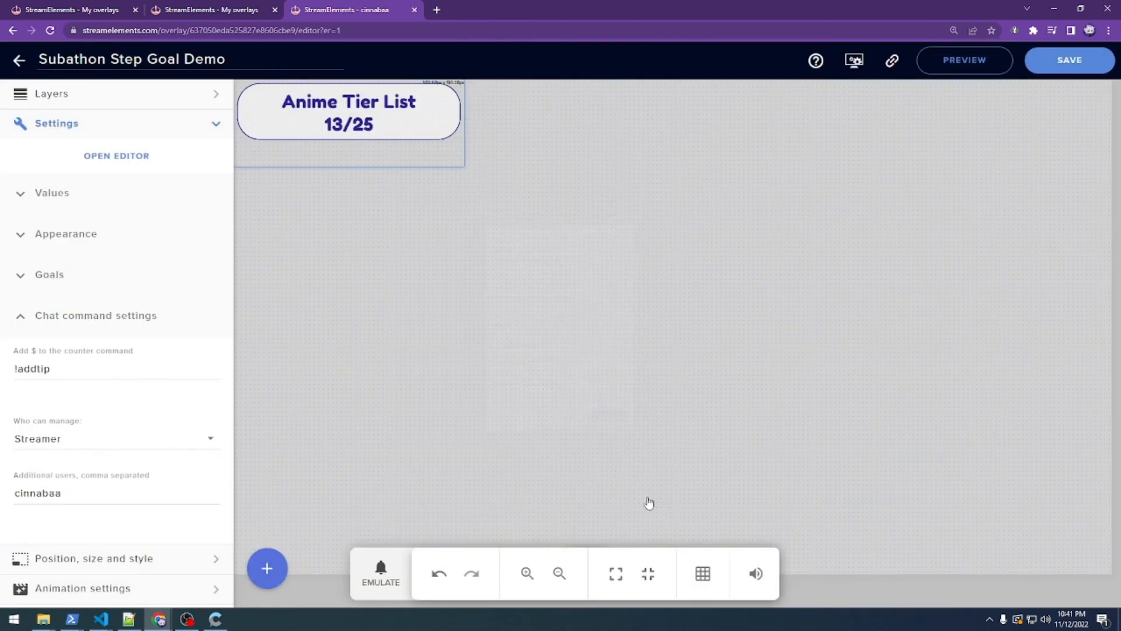
left_click(386, 578)
- Emulate a Tier 1 community gift of 10 subs to push the goal past 25 to COMPLETE
mouse_move(452, 336)
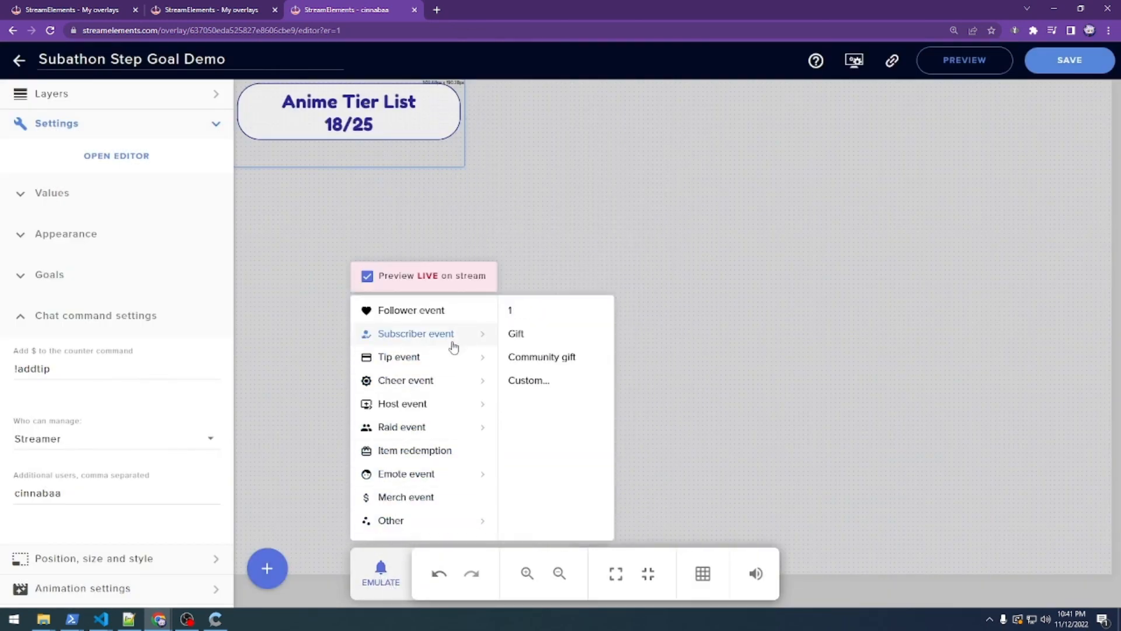
left_click(529, 380)
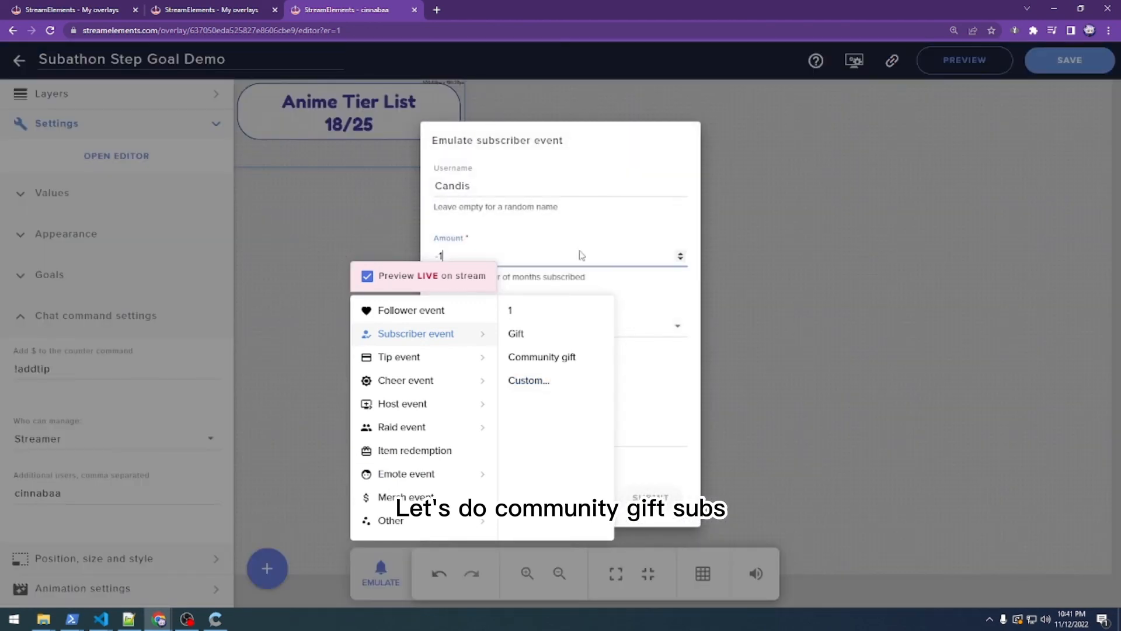
left_click_drag(533, 256, 379, 256)
type("10")
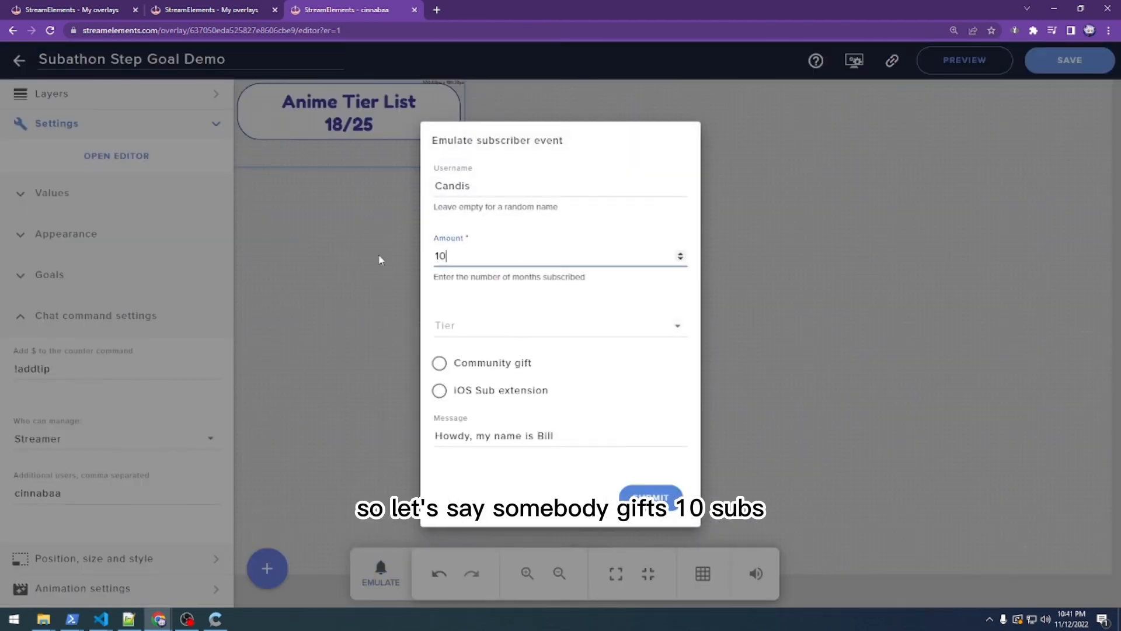
left_click(486, 367)
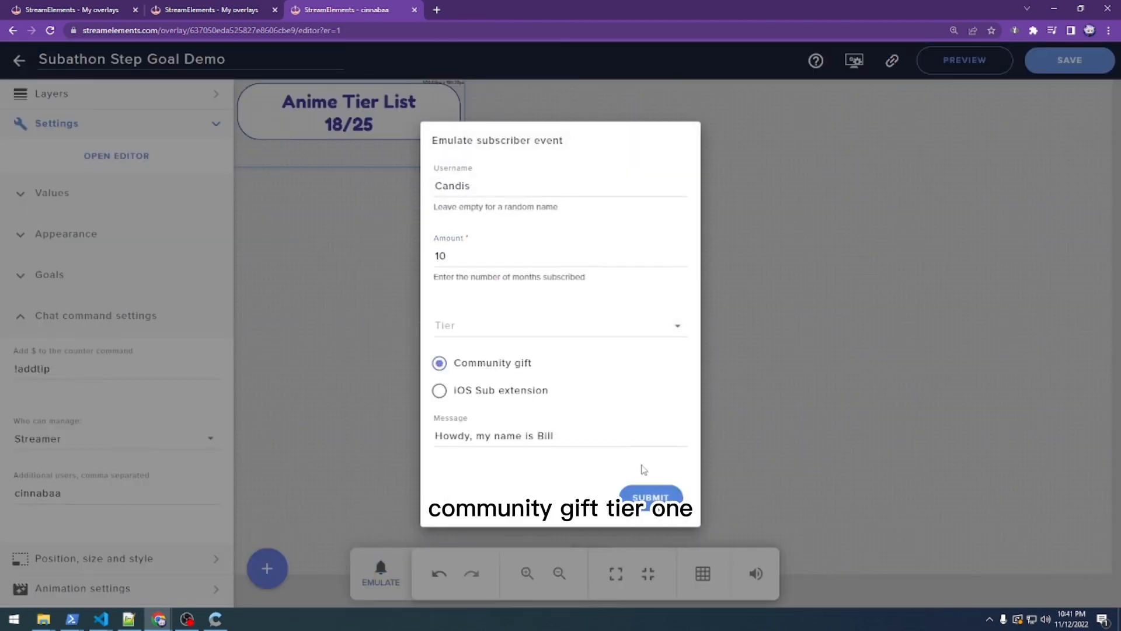
left_click(635, 329)
left_click(535, 370)
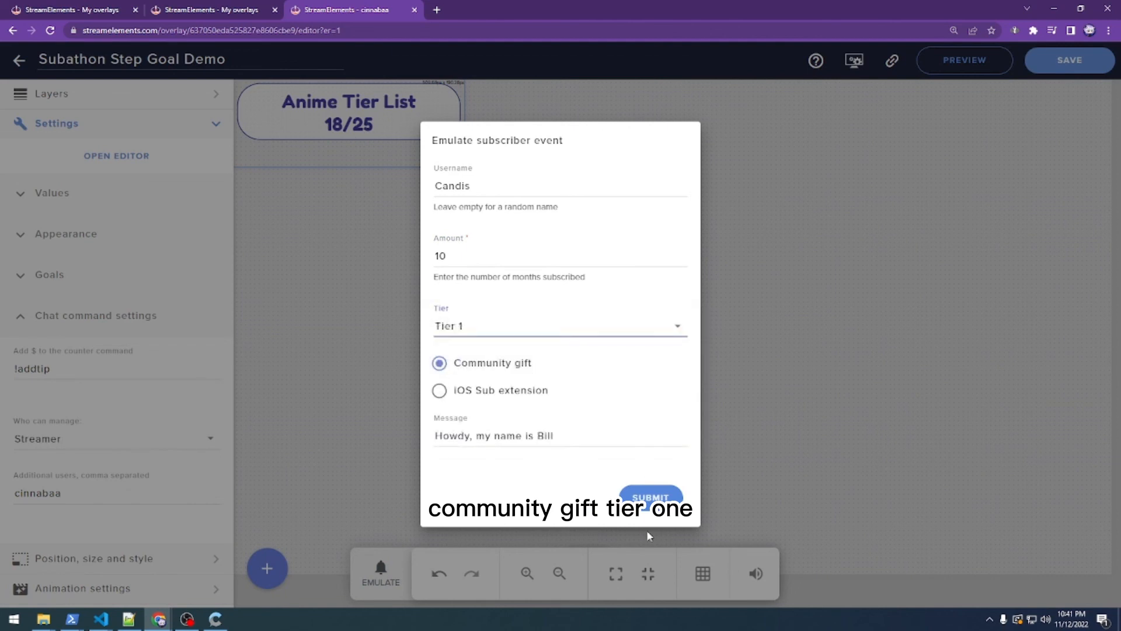
left_click(651, 497)
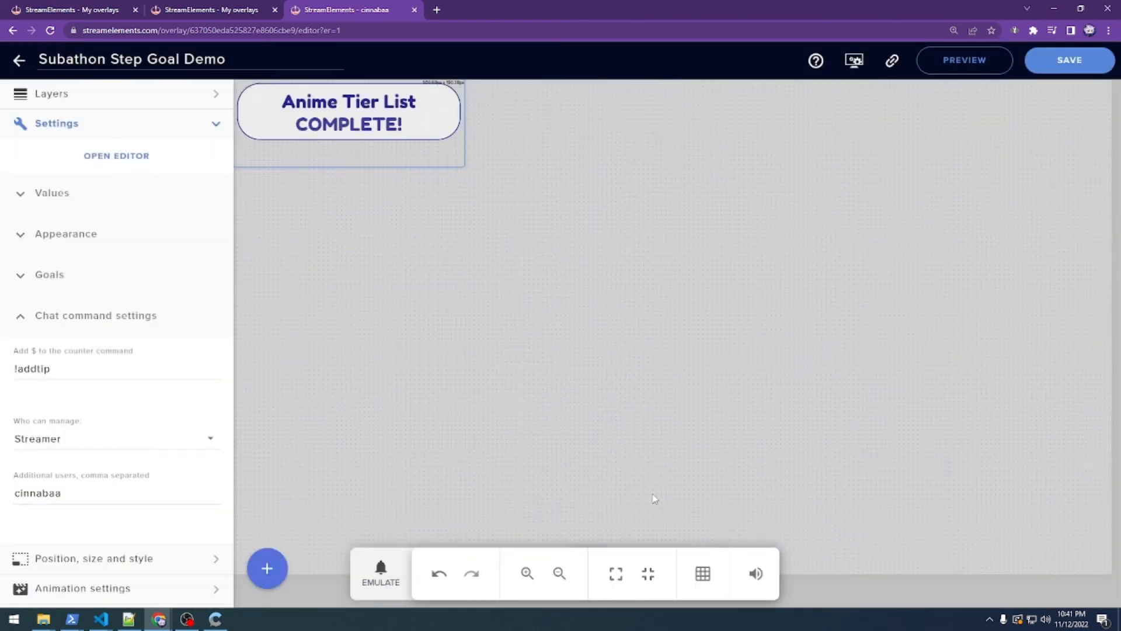